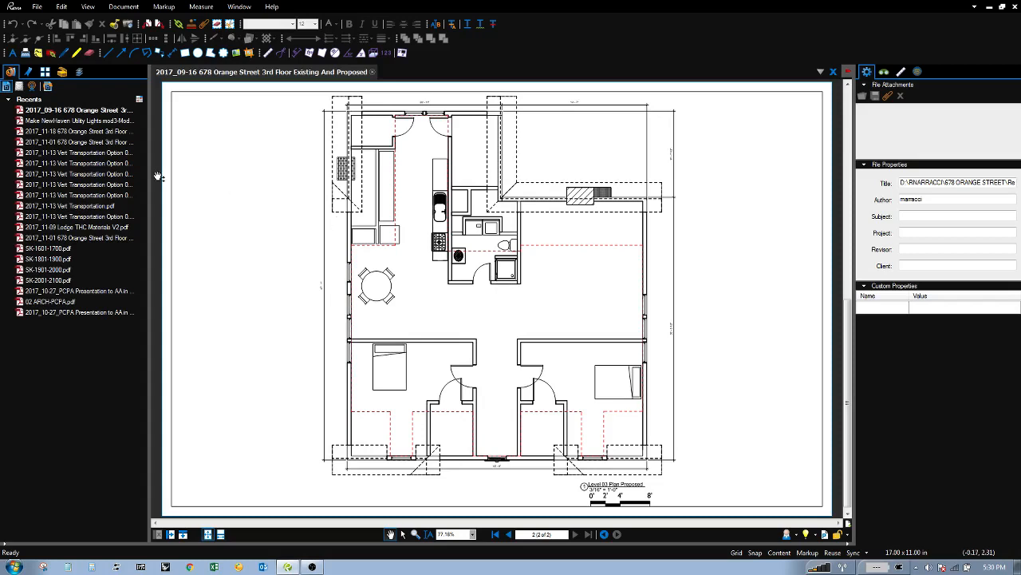
# Look over the recent files and bookmarks, then show the page thumbnails and open page 1, the existing plan
pyautogui.moveTo(87, 103)
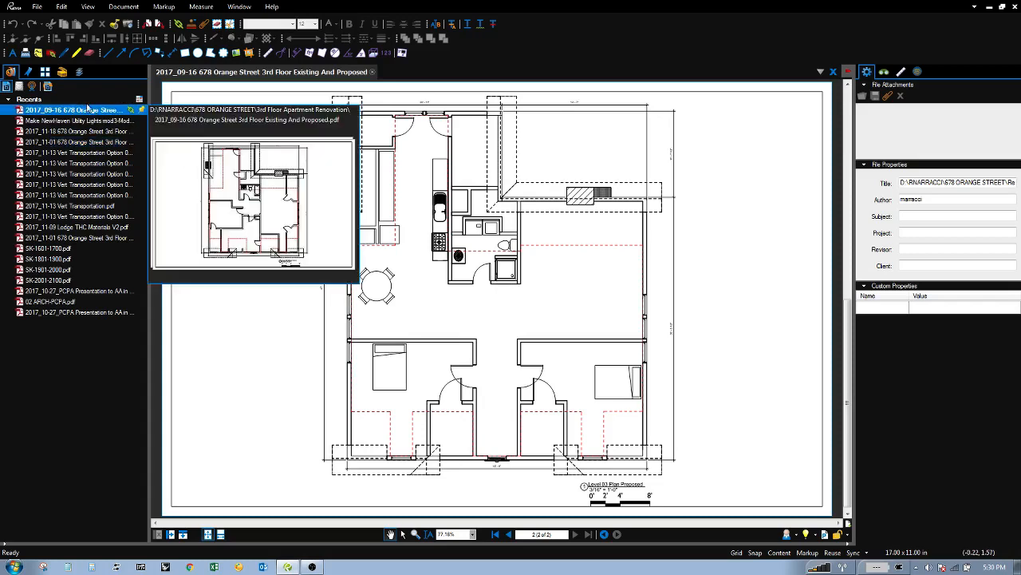
pyautogui.click(25, 76)
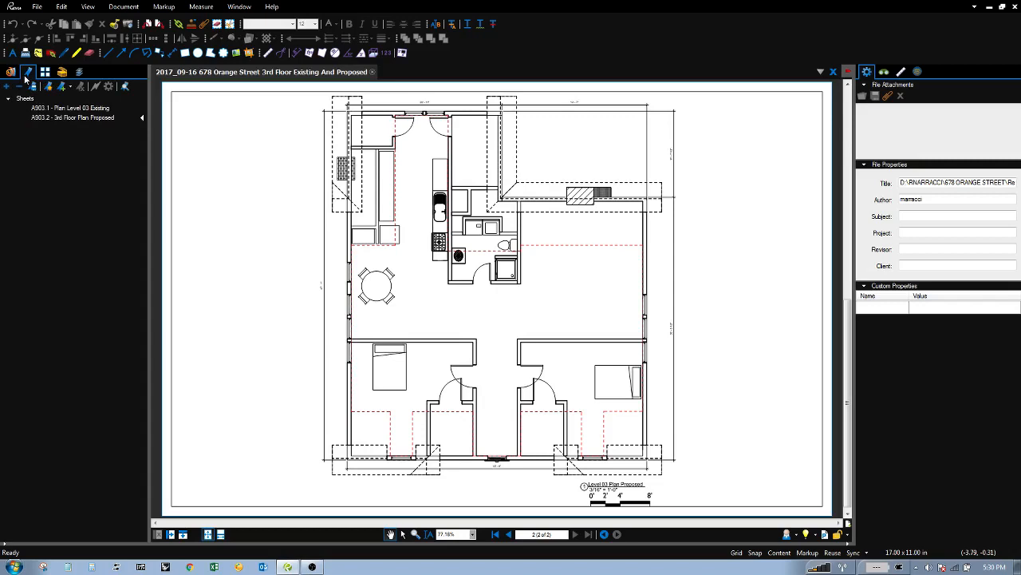
pyautogui.click(45, 72)
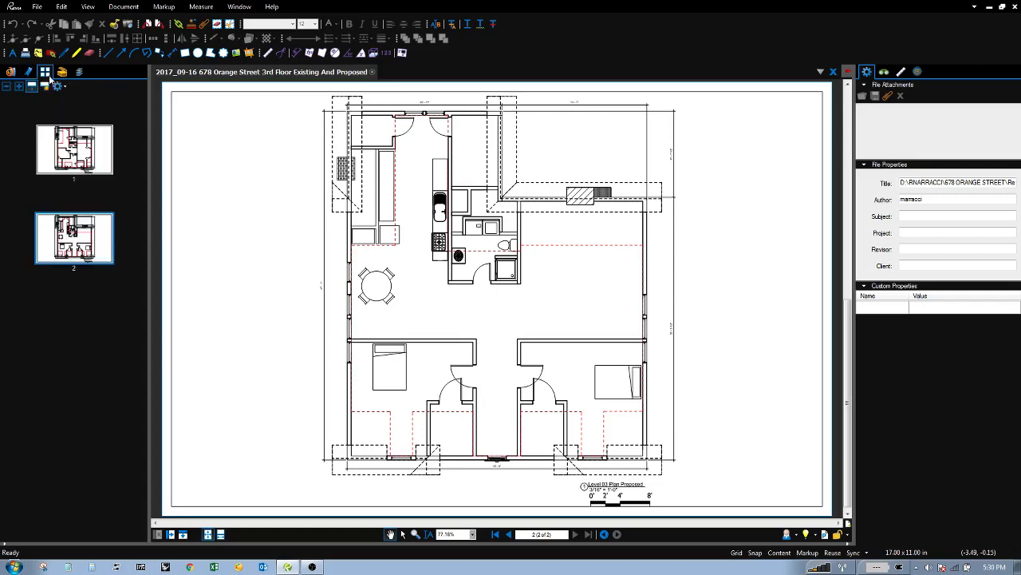
pyautogui.click(84, 134)
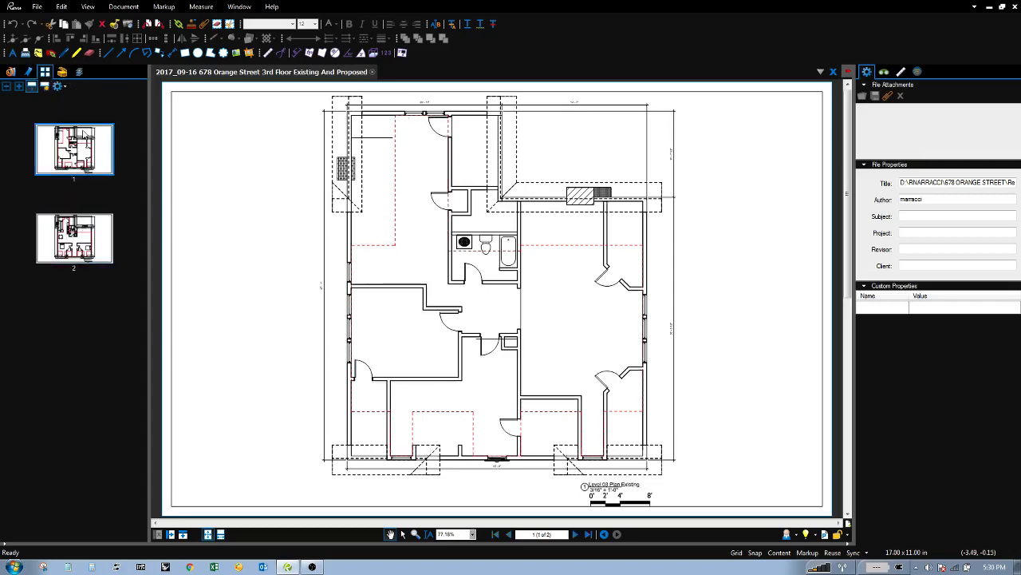
# Look over the tool chest and the layers, then return to the page thumbnails
pyautogui.click(62, 73)
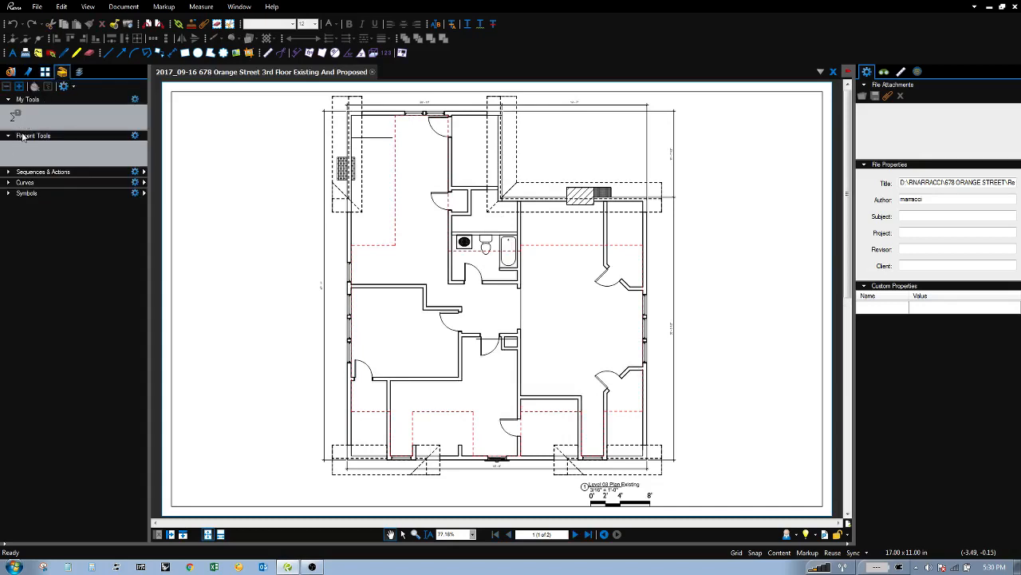
pyautogui.click(80, 72)
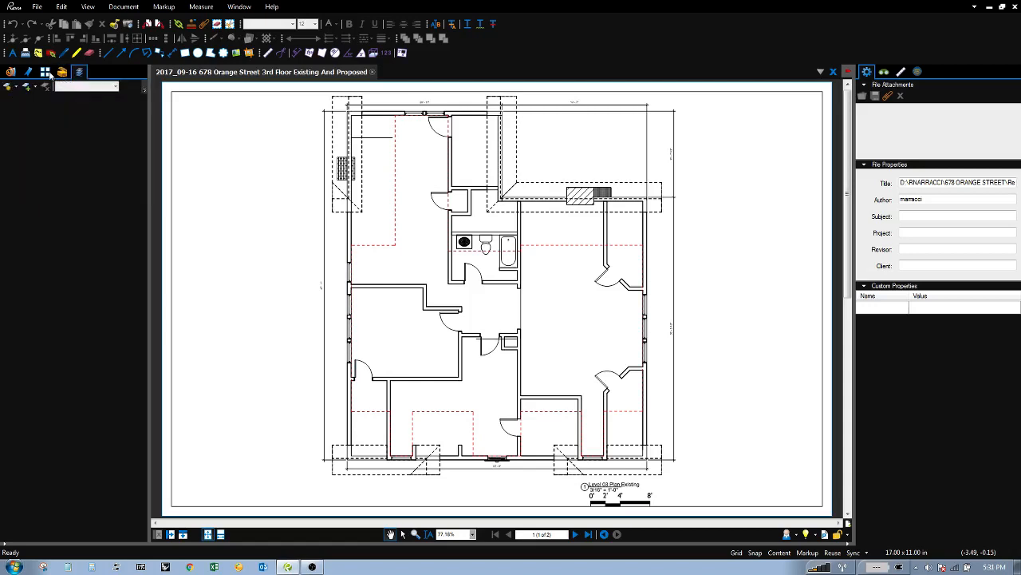
pyautogui.click(46, 72)
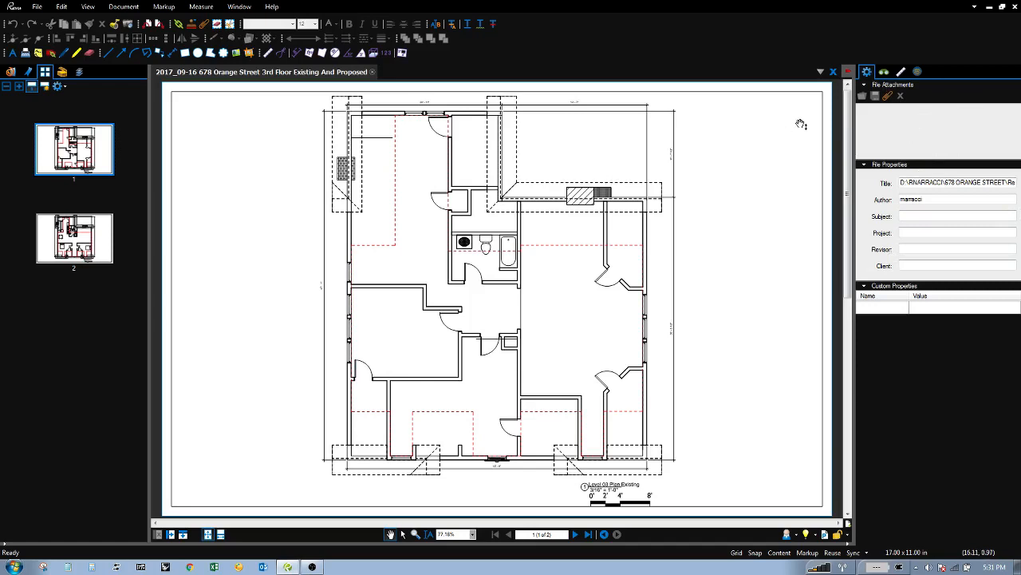
# Look over the search, measurement and 3D model settings, then return to the file properties
pyautogui.click(886, 73)
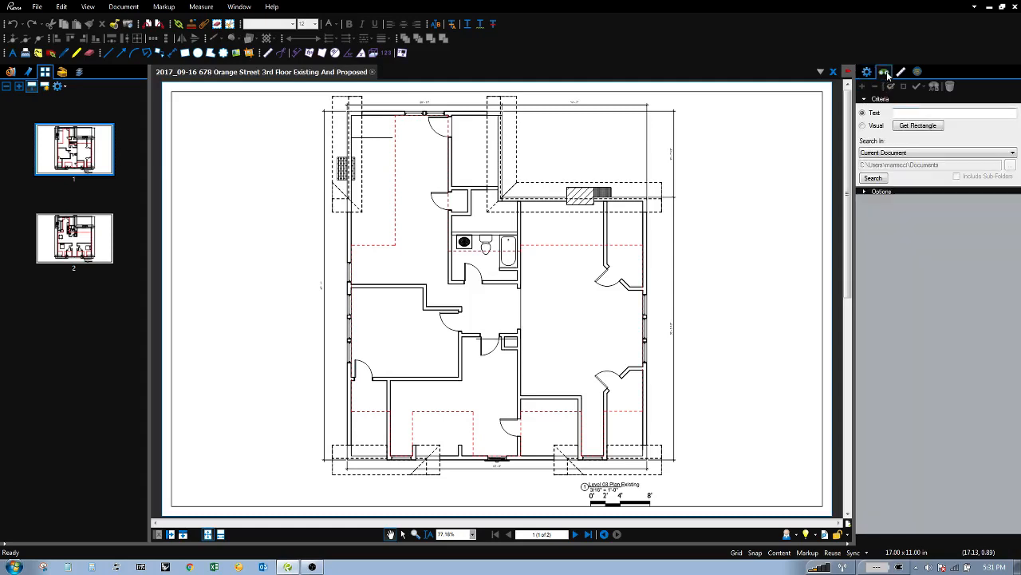
pyautogui.click(901, 72)
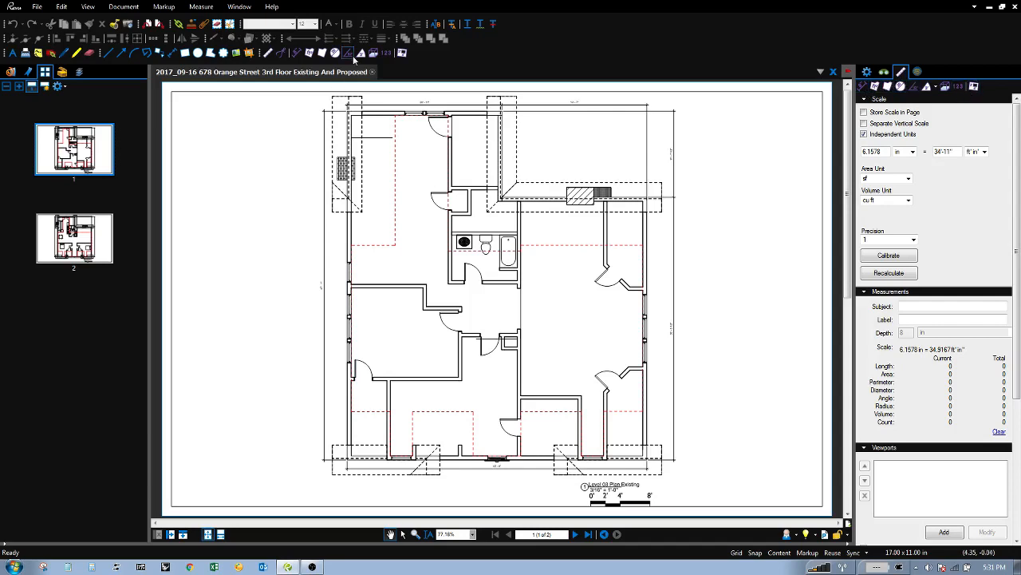
pyautogui.click(206, 8)
pyautogui.click(919, 71)
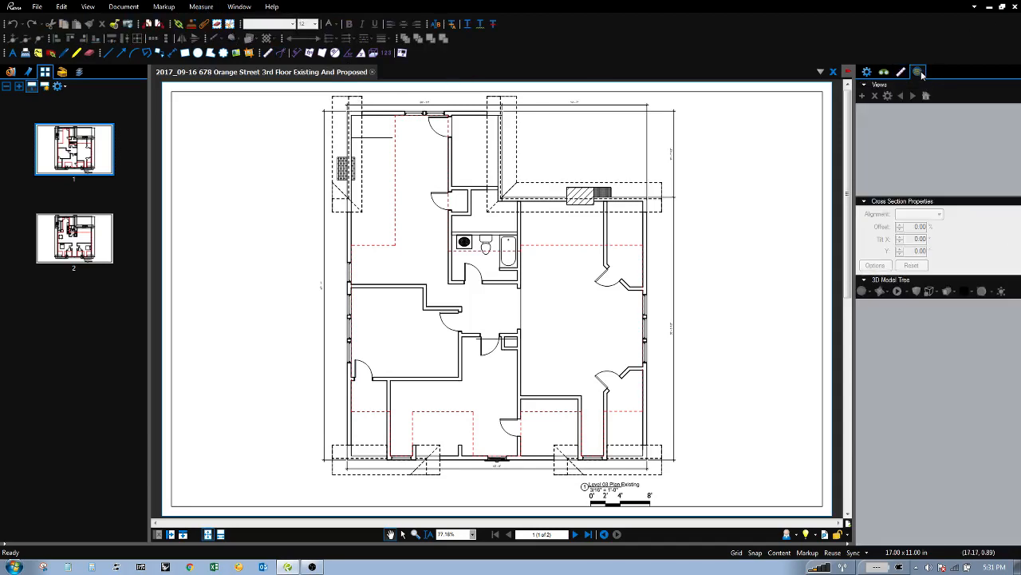
pyautogui.click(871, 72)
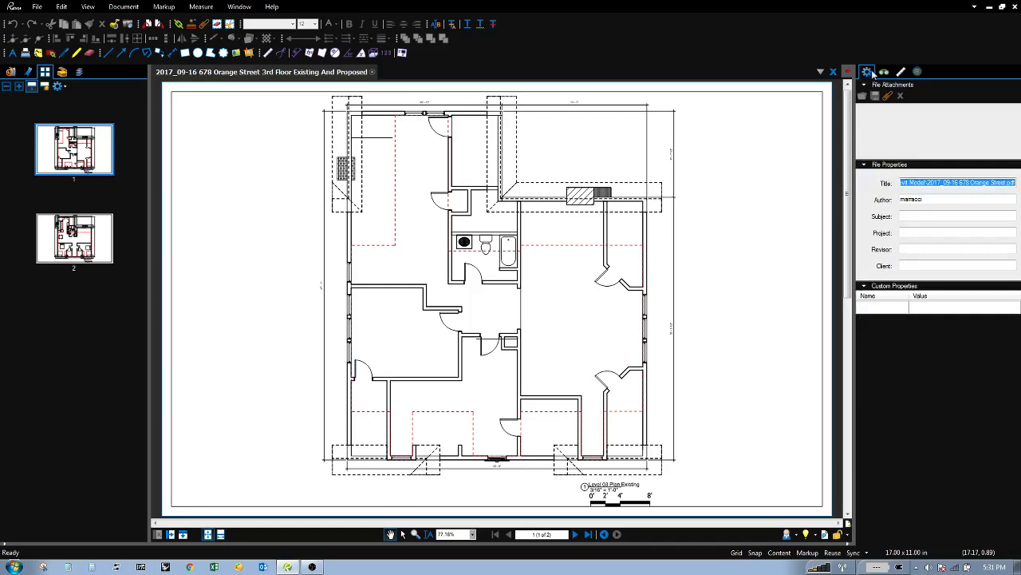
# Hide both side panels around the drawing and restore them
pyautogui.click(855, 307)
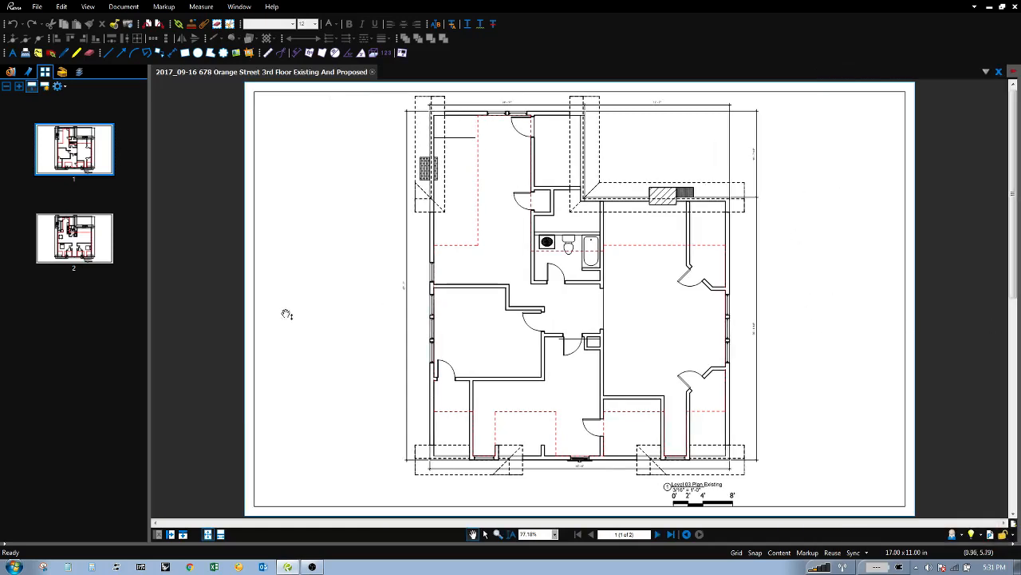
pyautogui.click(151, 301)
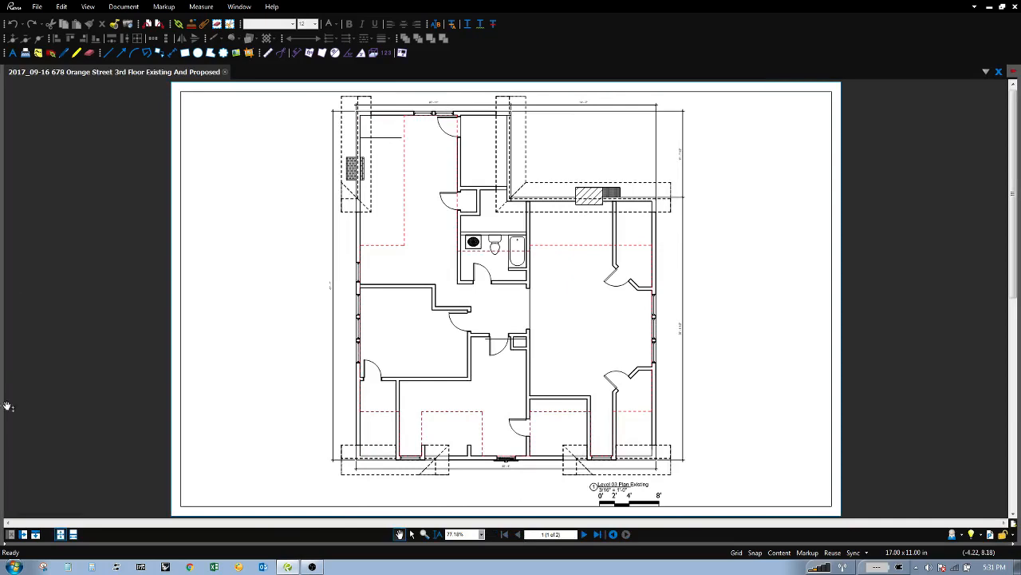
pyautogui.click(5, 313)
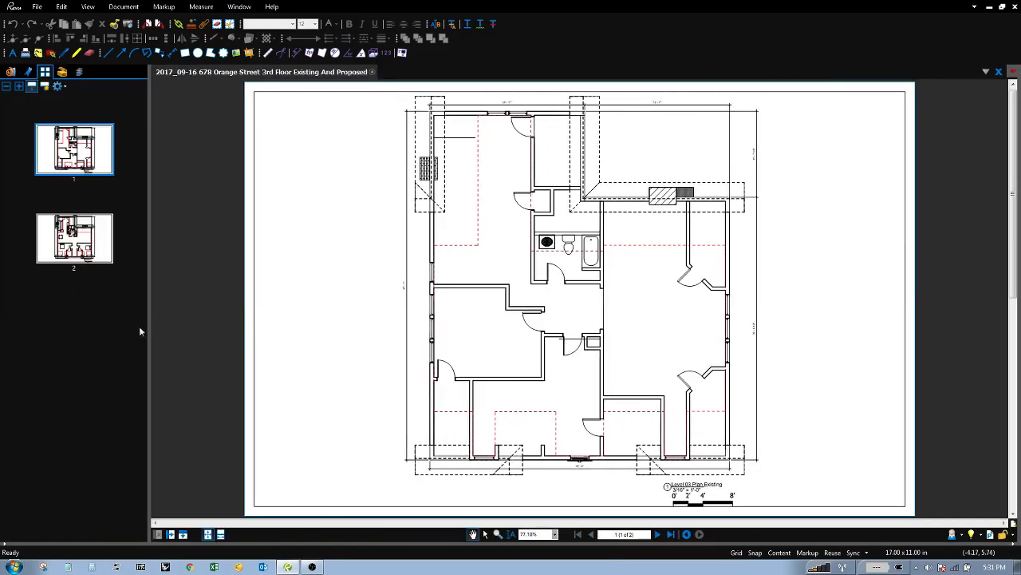
pyautogui.click(1018, 311)
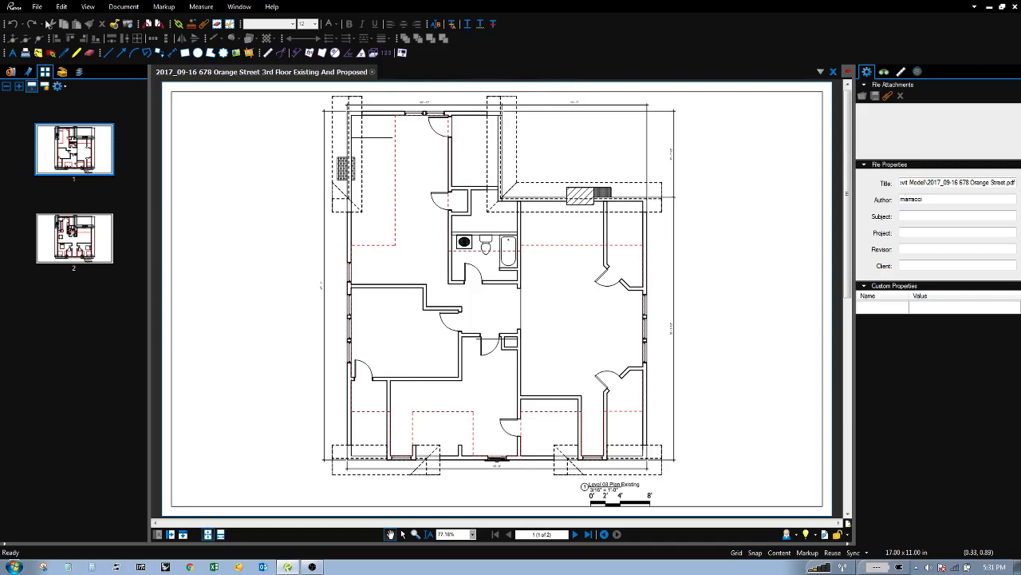
pyautogui.click(39, 6)
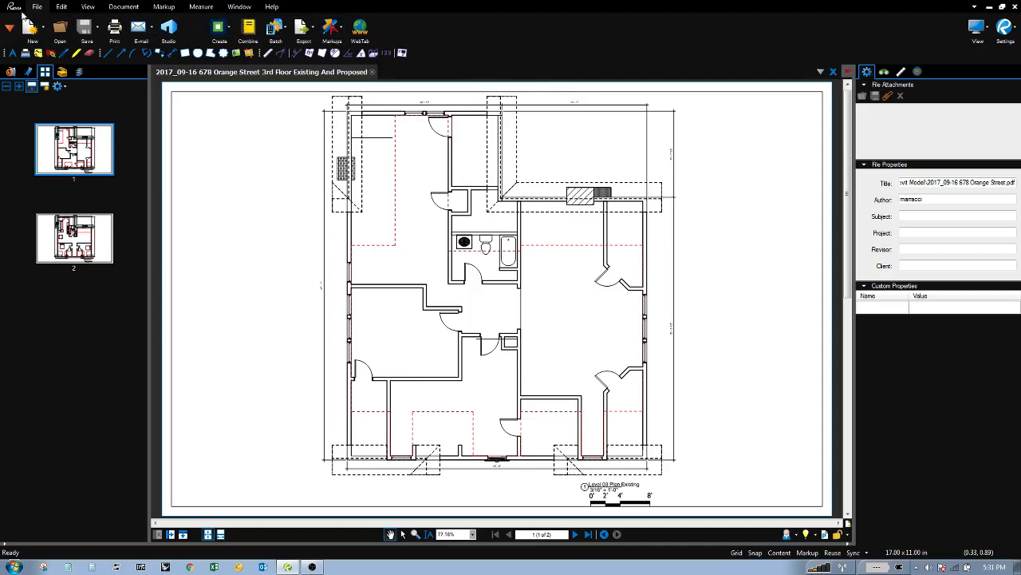
pyautogui.click(65, 7)
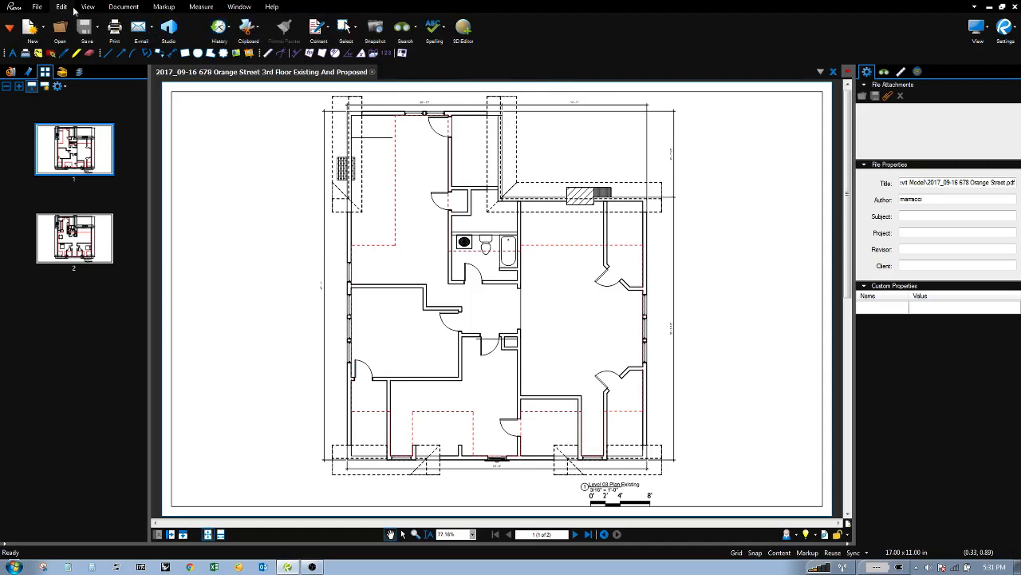
pyautogui.click(124, 8)
pyautogui.click(198, 7)
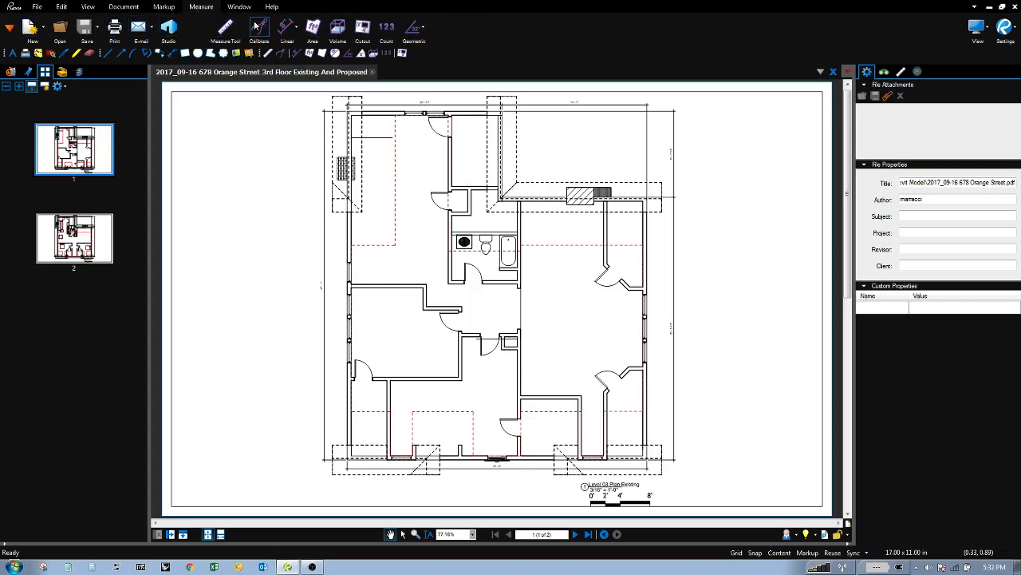
pyautogui.click(239, 6)
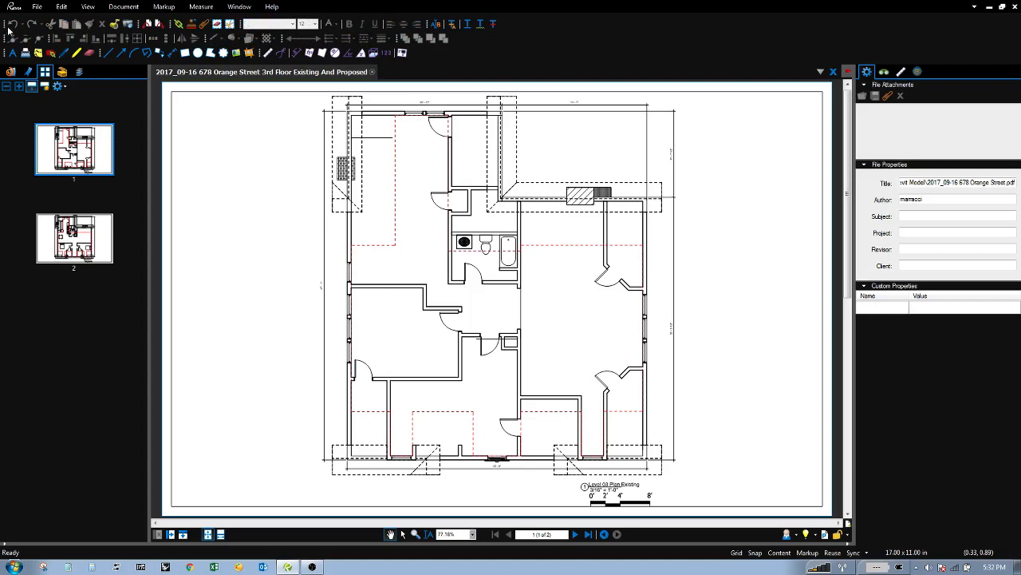
# View the list of toolbars that can be shown or hidden, leaving the selection as it is
pyautogui.rightClick(526, 44)
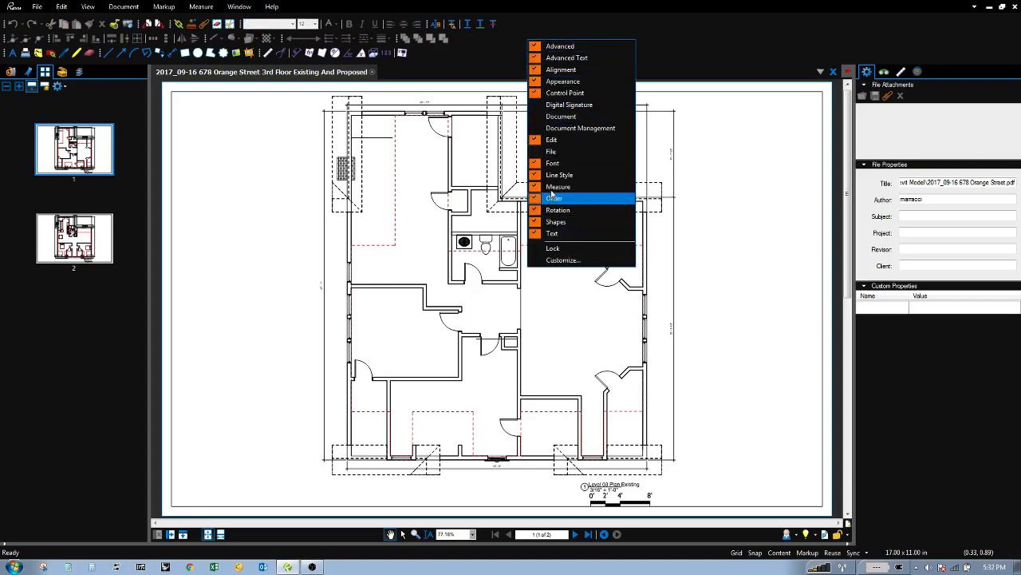
pyautogui.click(530, 19)
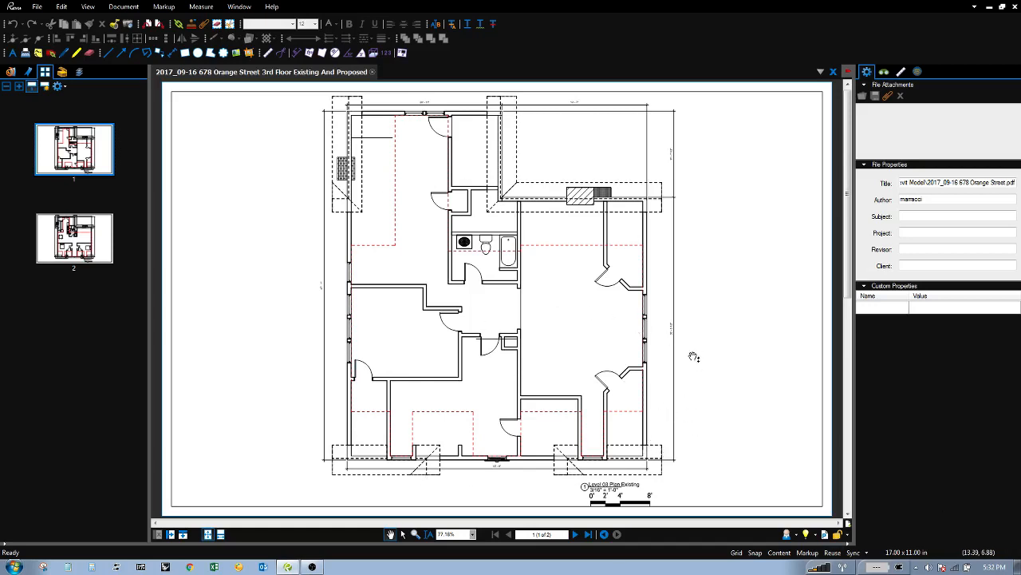
# Examine the exterior wall dimension beside the existing plan and the scale bar under its title, then view the full page
pyautogui.press('z')
pyautogui.moveTo(698, 300); pyautogui.dragTo(639, 403)
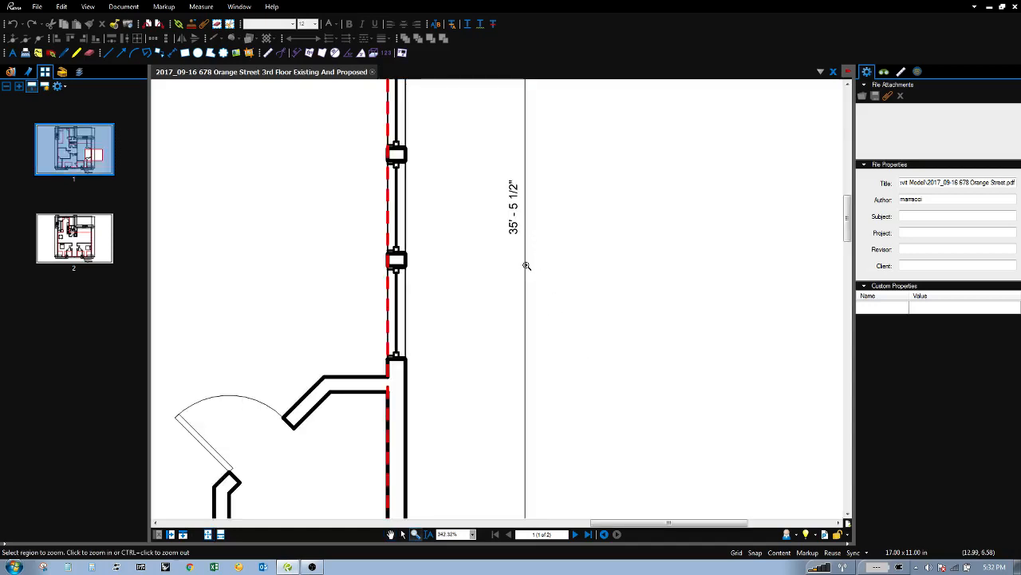
pyautogui.hotkey('ctrl', '0')
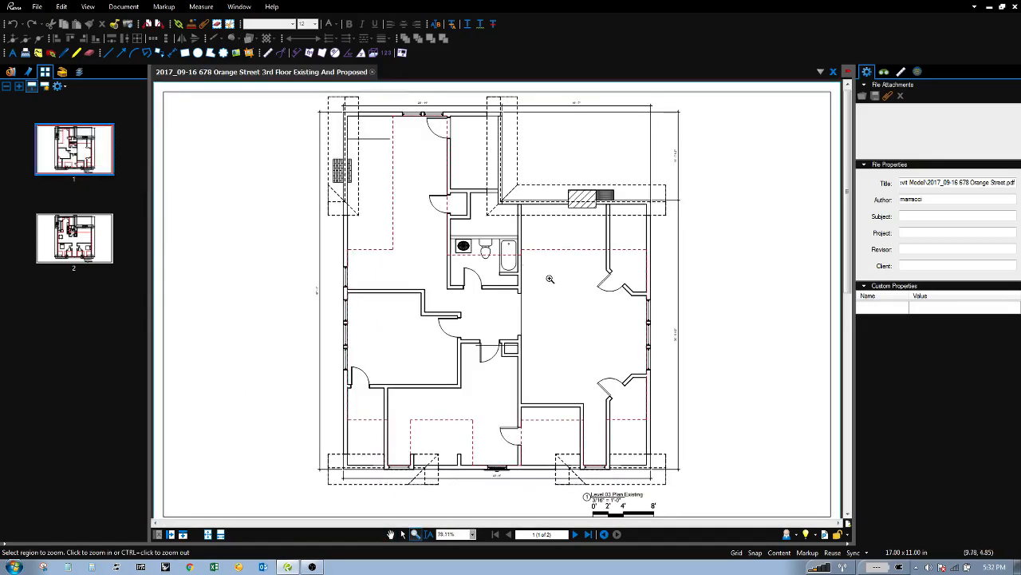
pyautogui.moveTo(690, 440); pyautogui.dragTo(600, 503)
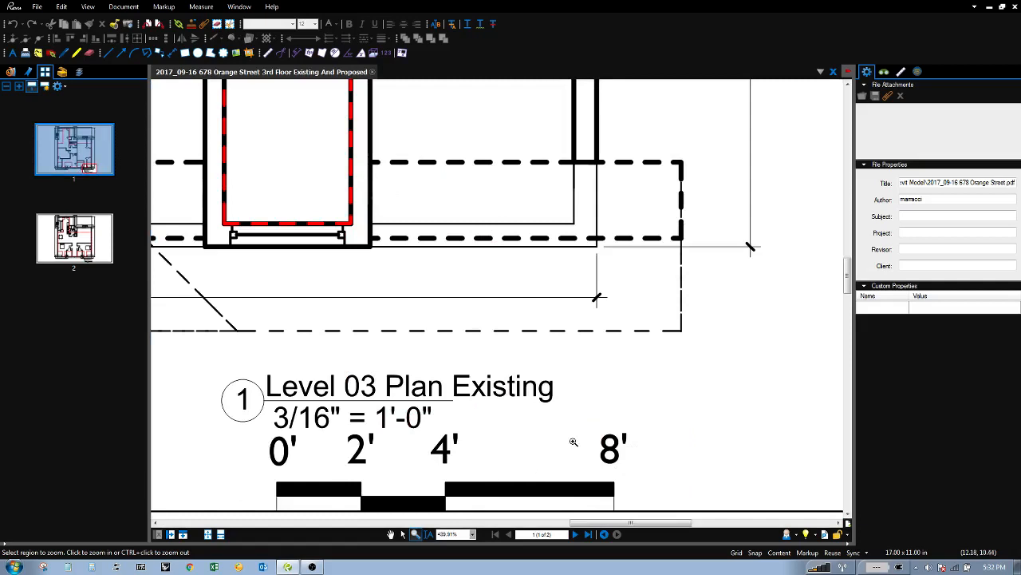
pyautogui.hotkey('ctrl', '0')
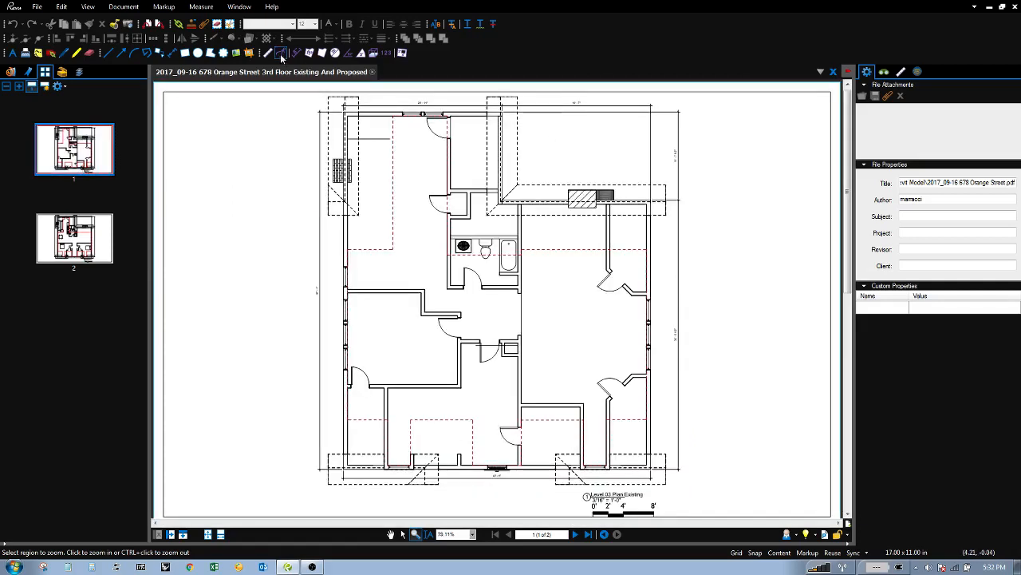
pyautogui.click(901, 71)
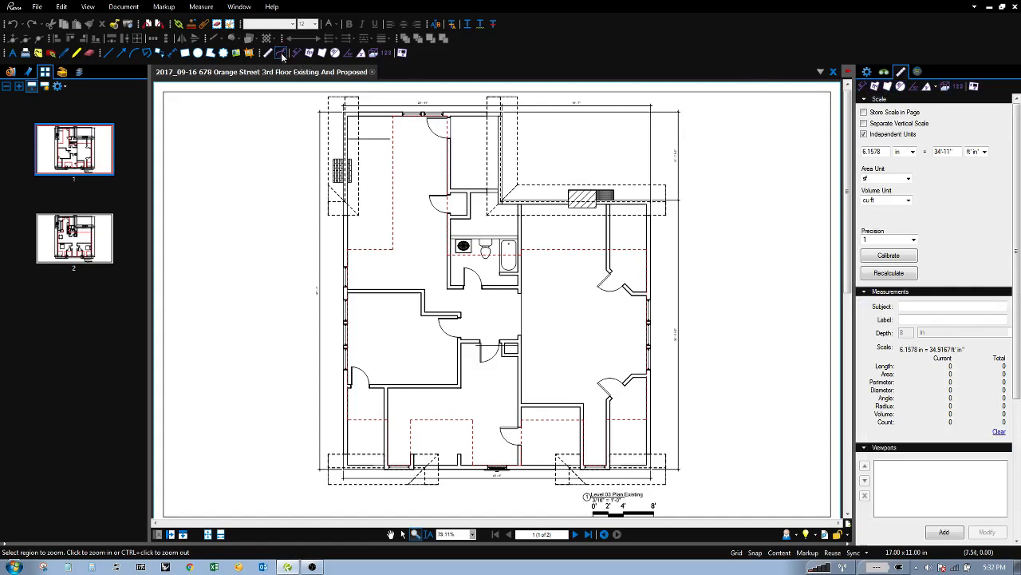
pyautogui.click(204, 7)
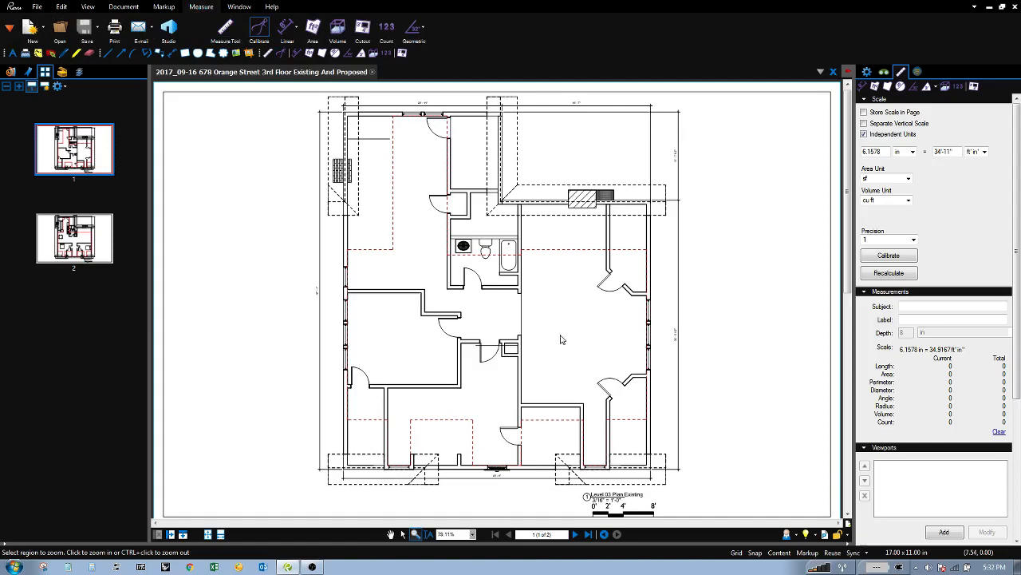
pyautogui.moveTo(631, 360); pyautogui.dragTo(542, 362)
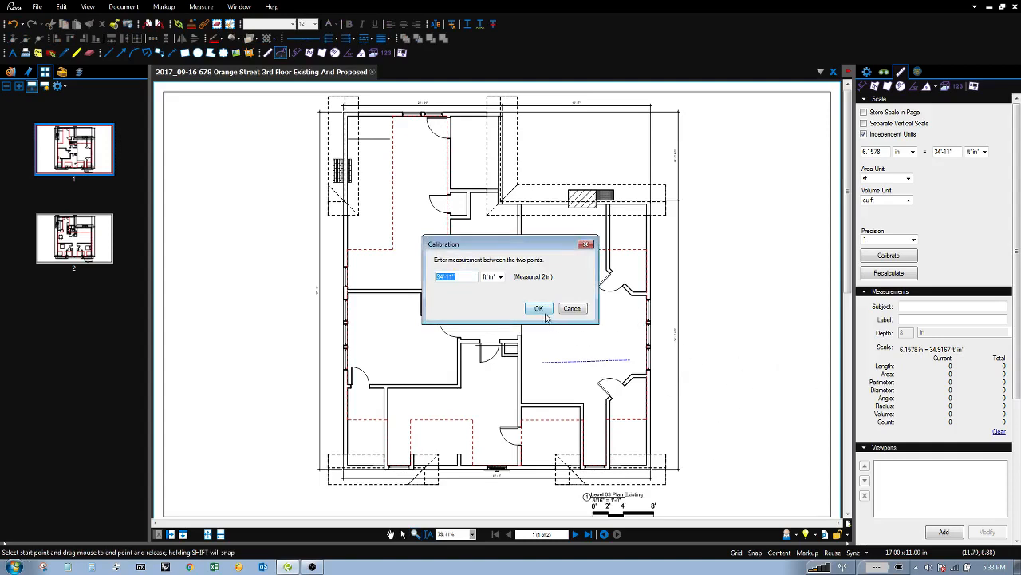
pyautogui.click(573, 309)
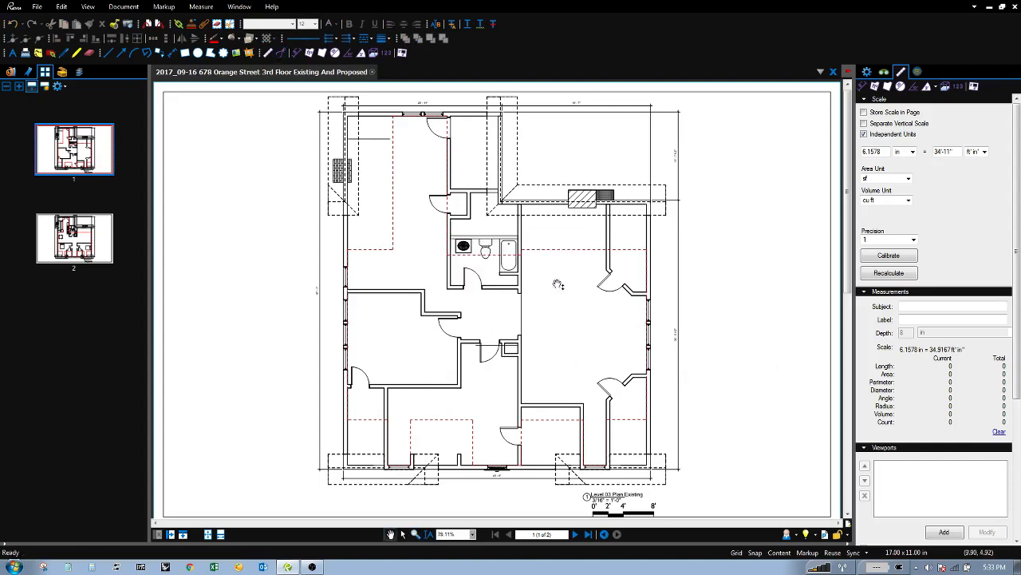
# Calibrate the drawing scale along the scale bar from 0' to 8', entering 8'-0" as the distance
pyautogui.click(280, 54)
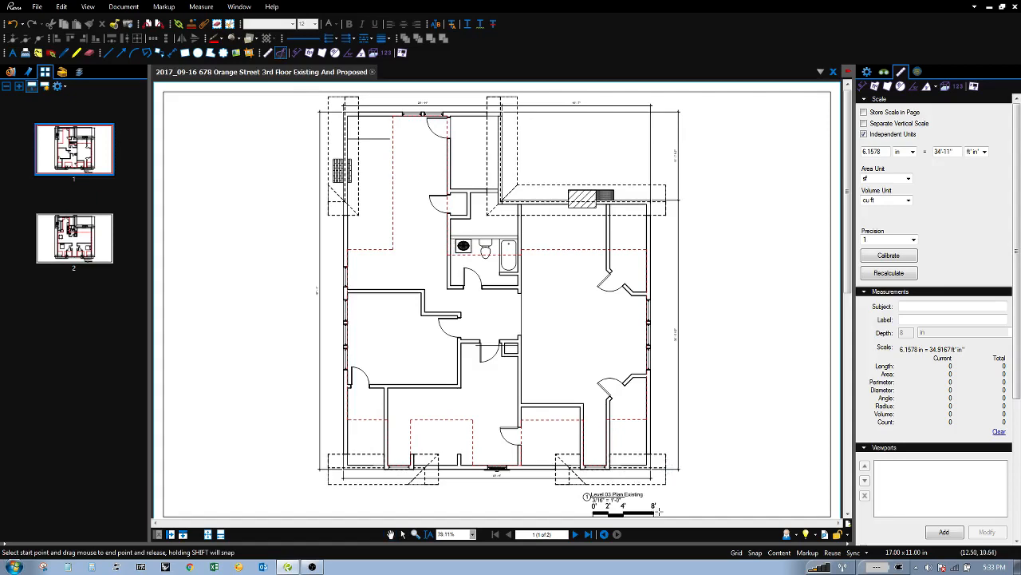
pyautogui.scroll(5, 660, 511)
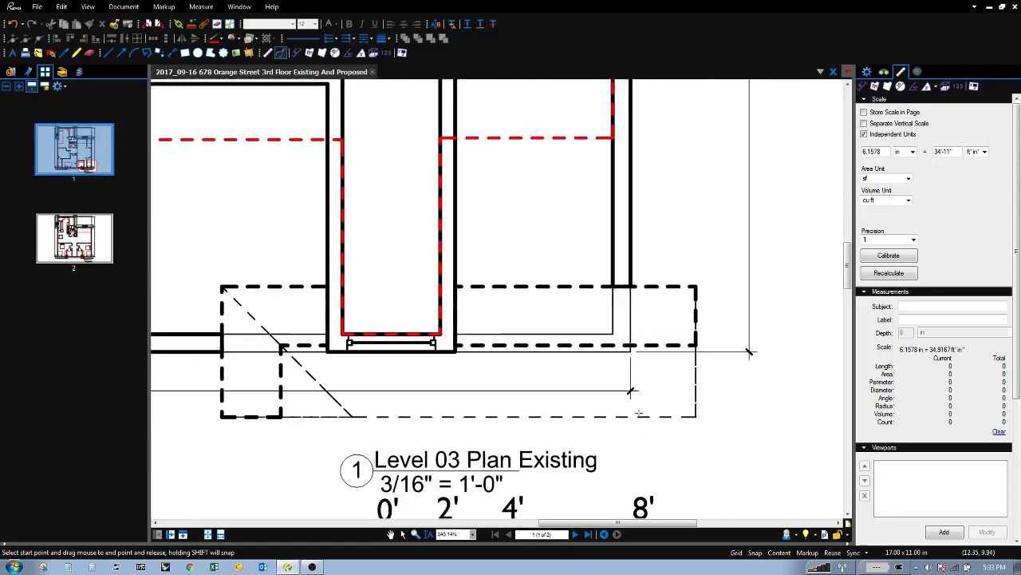
pyautogui.scroll(-1, 639, 415)
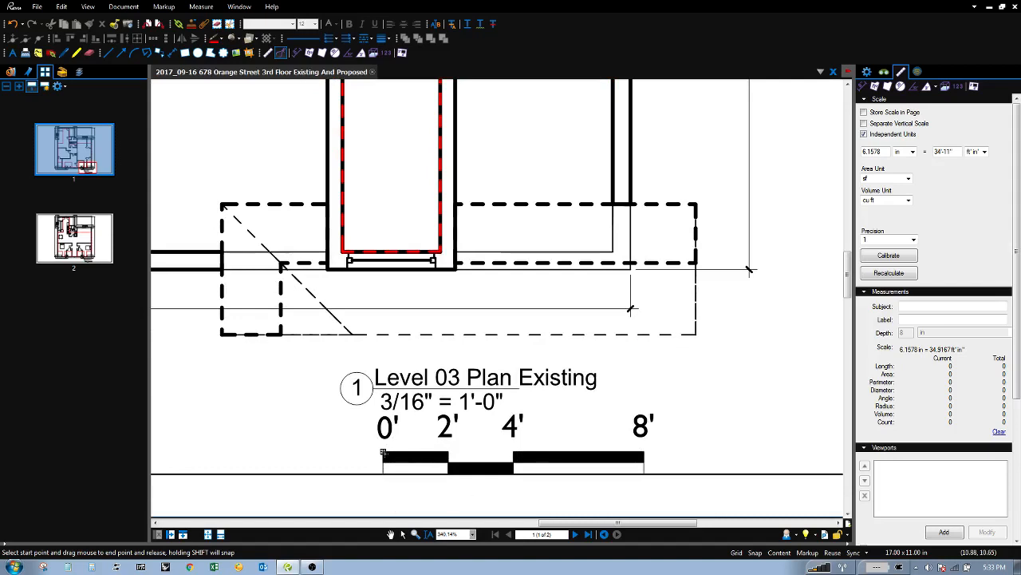
pyautogui.moveTo(384, 452); pyautogui.dragTo(645, 452)
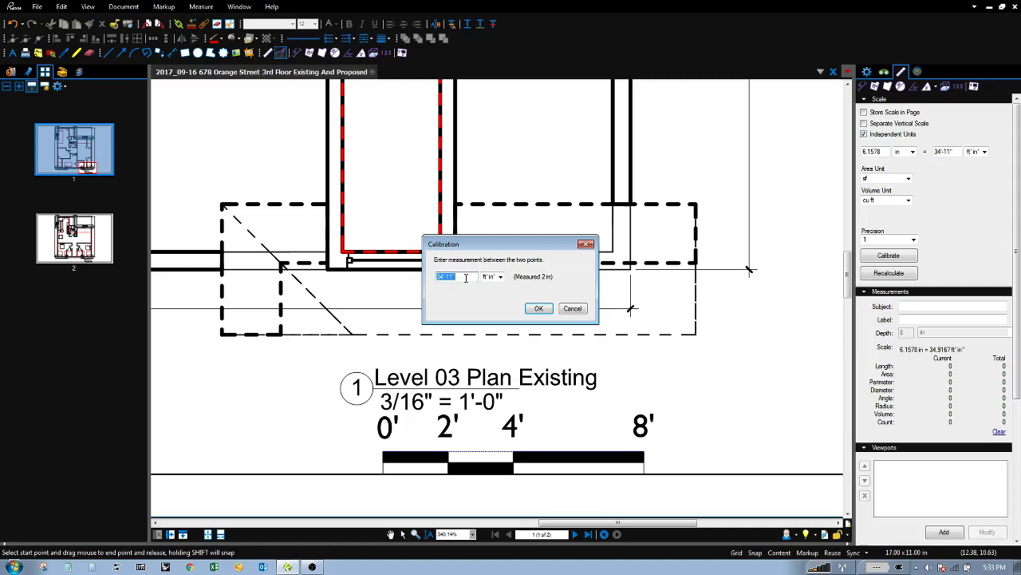
pyautogui.write('8\'-0"')
pyautogui.press('Return')
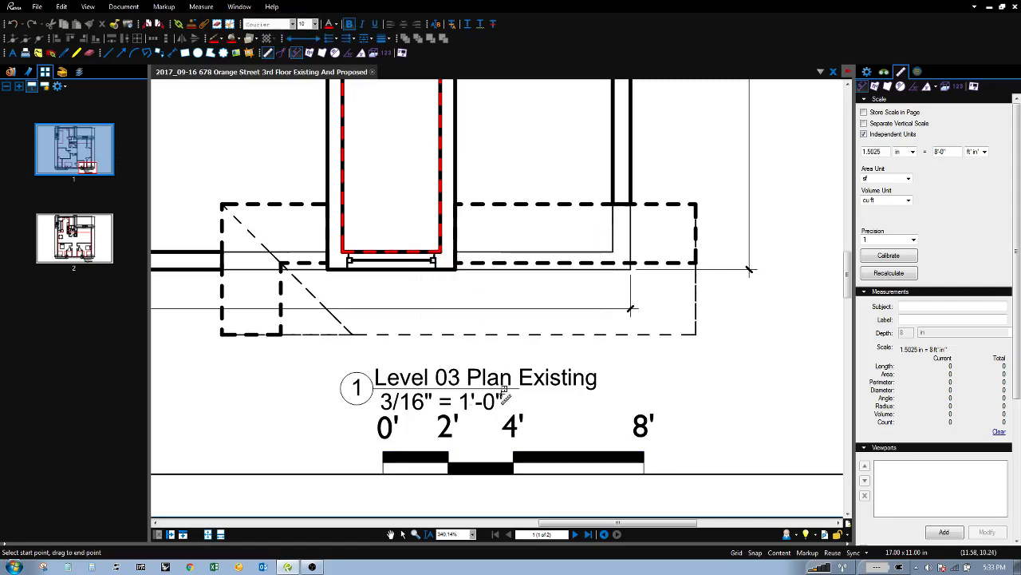
# Check the calibration with a length measurement along the scale bar from 0' to 8', move its dimension line above the plan title, and delete it
pyautogui.click(296, 53)
pyautogui.click(383, 453)
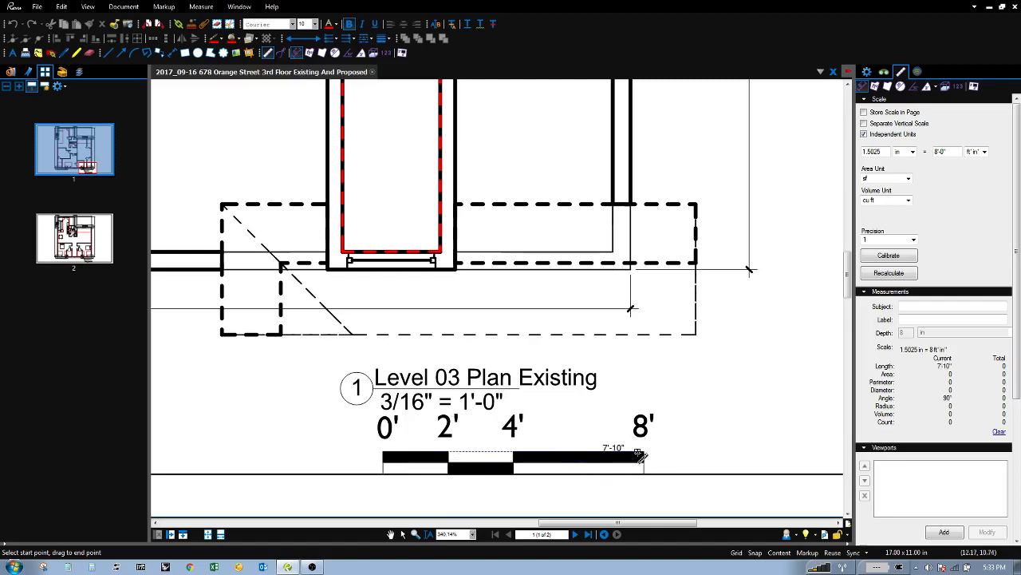
pyautogui.click(644, 454)
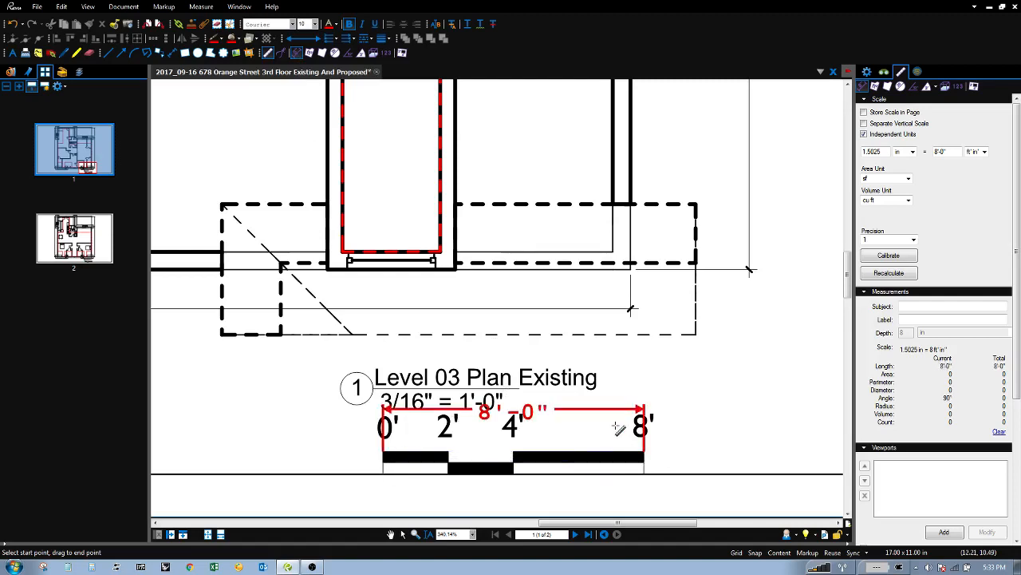
pyautogui.press('Escape')
pyautogui.click(527, 414)
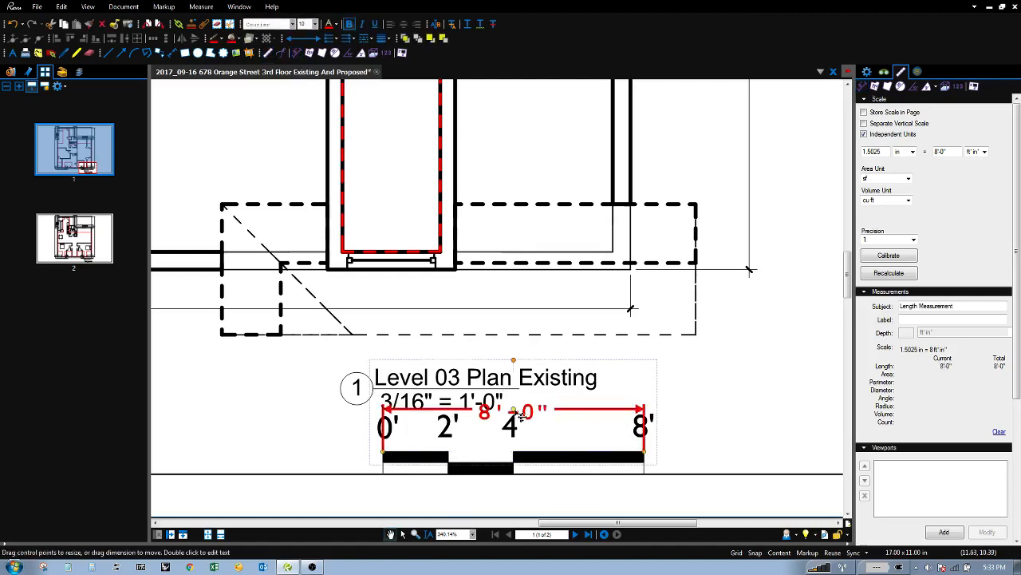
pyautogui.moveTo(520, 414); pyautogui.dragTo(520, 348)
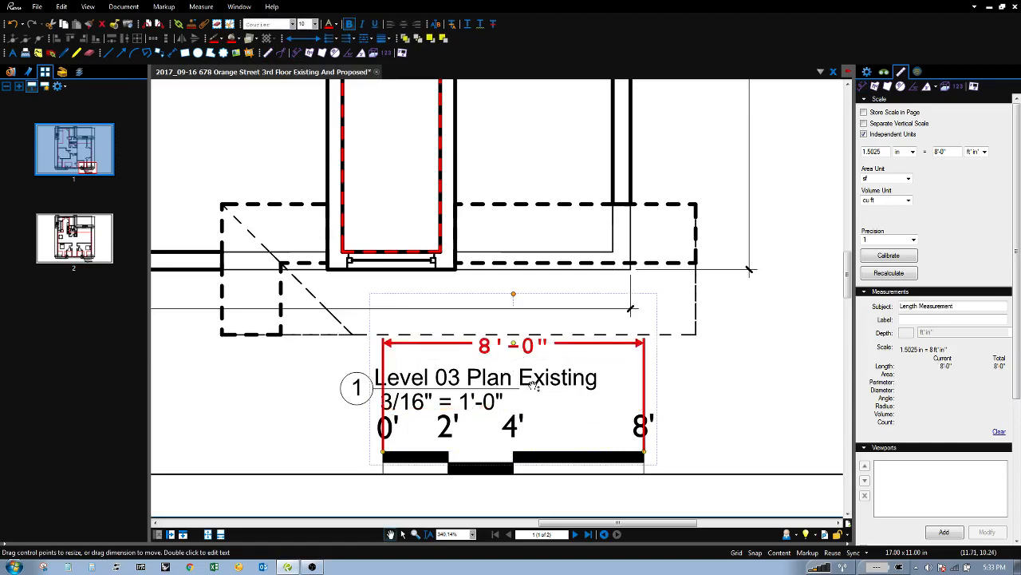
pyautogui.press('Delete')
# Add length measurements along the horizontal and vertical outer wall faces of the small room directly above the plan's bottom exterior wall
pyautogui.scroll(-1, 685, 428)
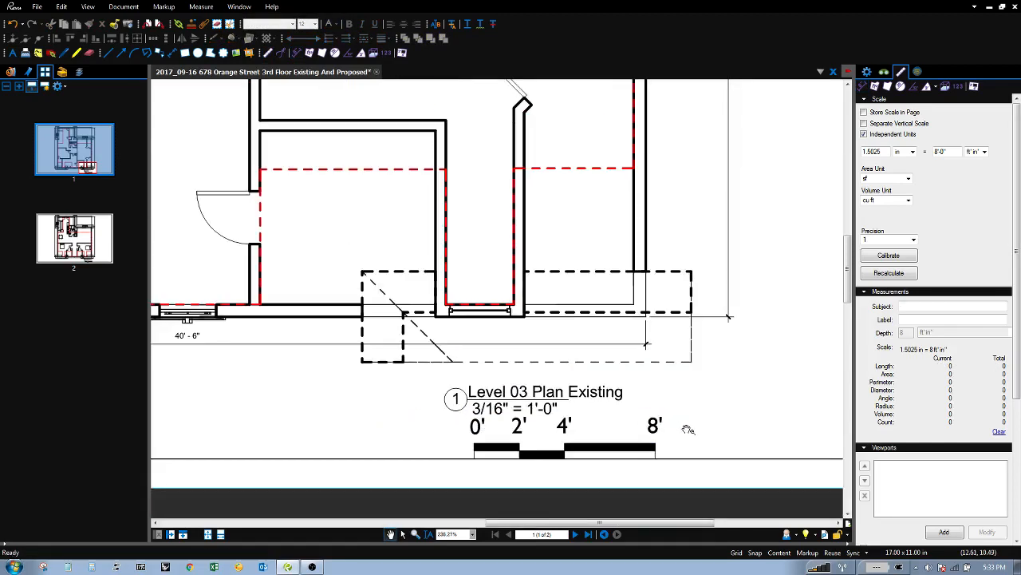
pyautogui.scroll(-4, 687, 429)
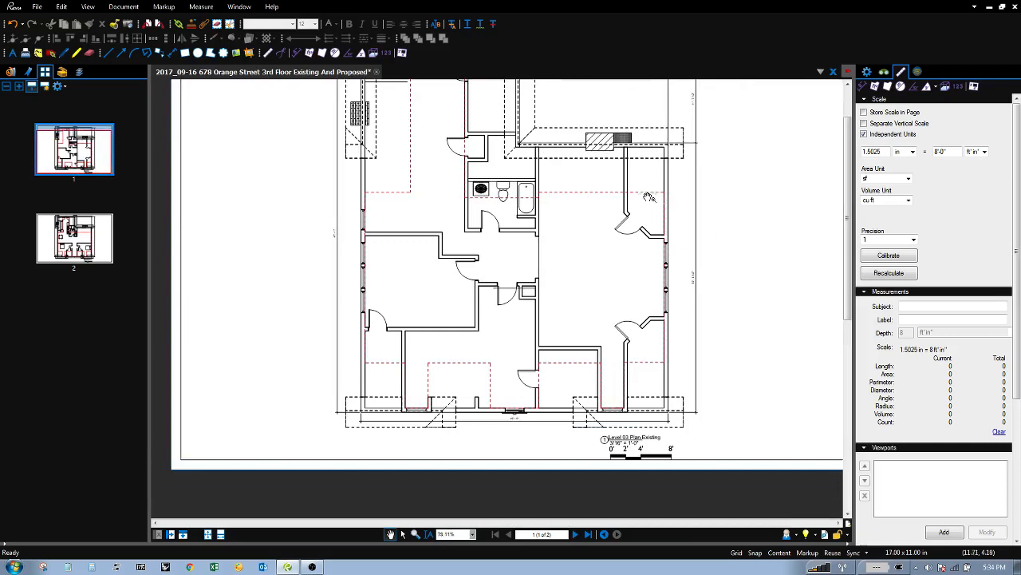
pyautogui.scroll(2, 656, 284)
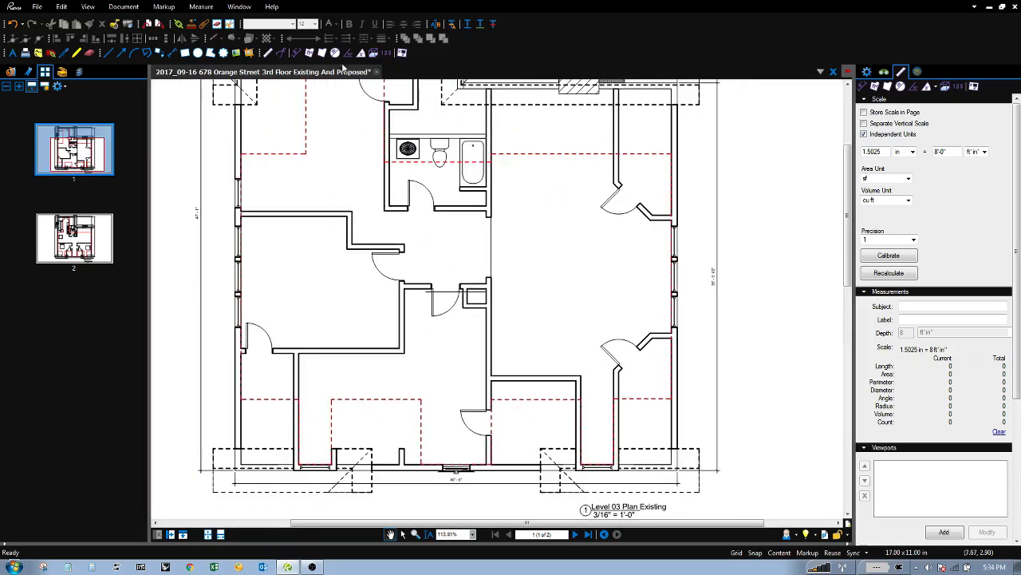
pyautogui.click(296, 53)
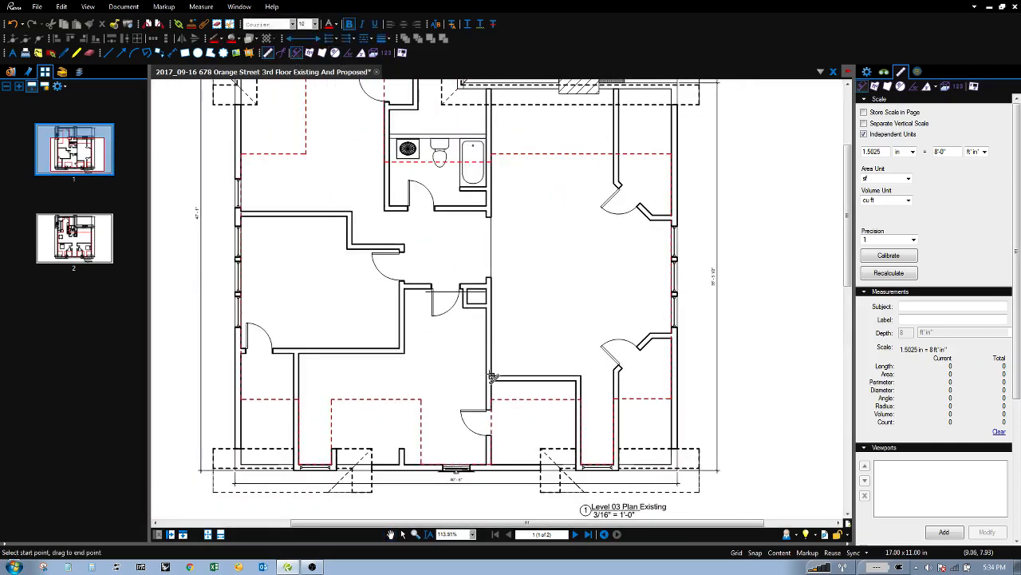
pyautogui.click(490, 375)
pyautogui.click(581, 375)
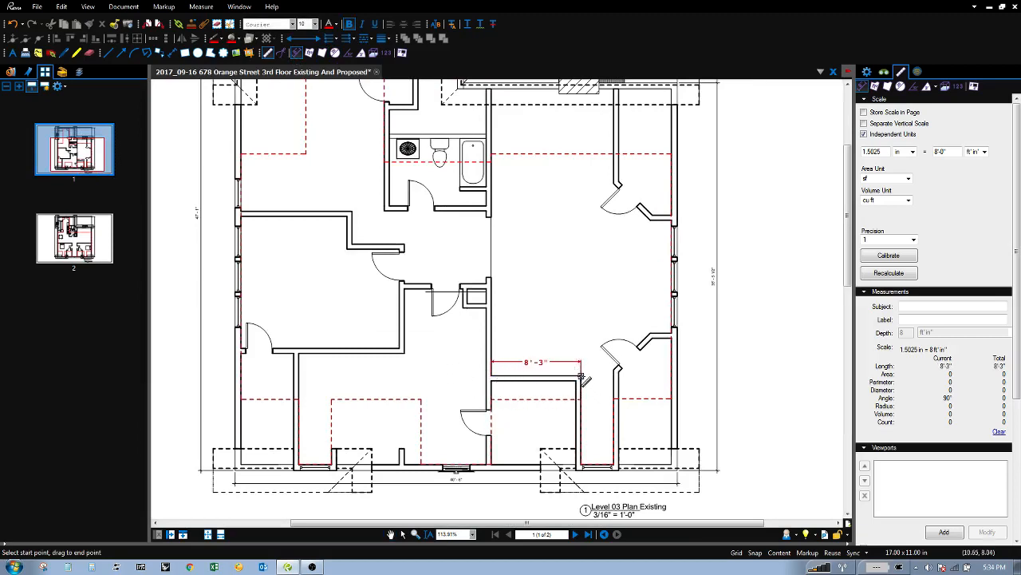
pyautogui.click(582, 381)
pyautogui.click(584, 463)
pyautogui.click(590, 449)
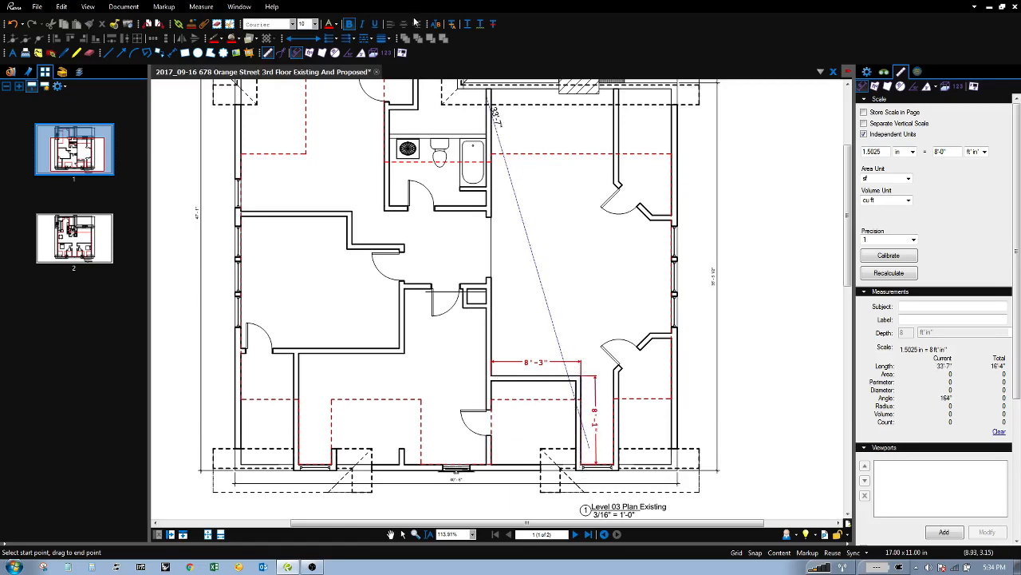
pyautogui.press('Escape')
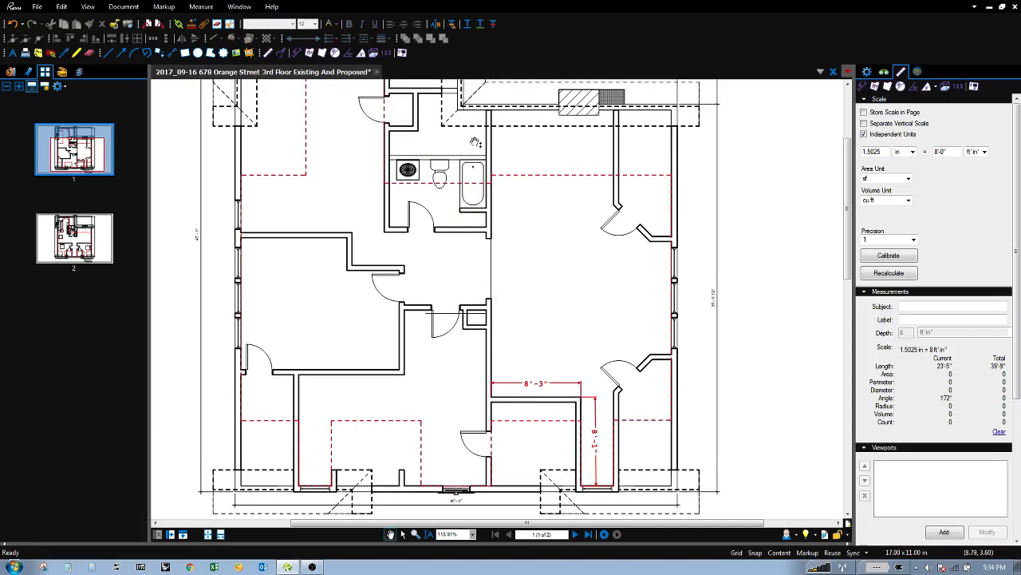
# Add an area measurement covering the interior of the small dimensioned room, tracing its four inside corners
pyautogui.click(312, 53)
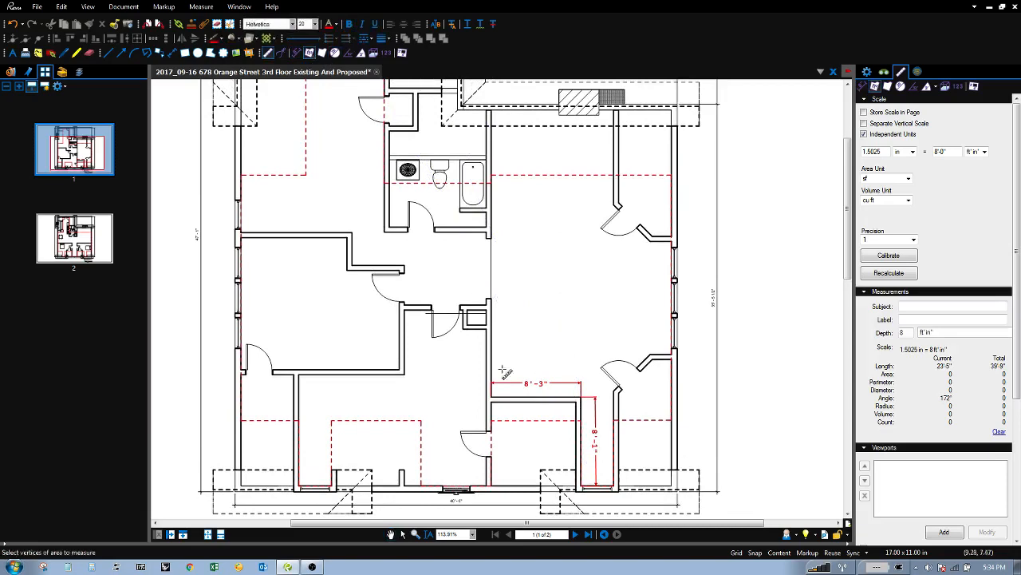
pyautogui.click(493, 403)
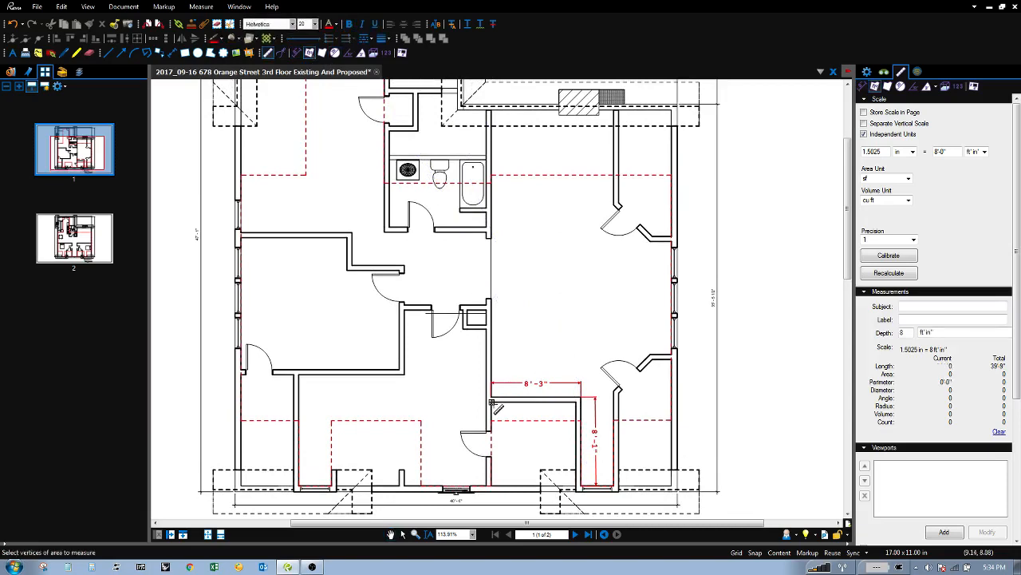
pyautogui.click(576, 403)
pyautogui.click(576, 485)
pyautogui.doubleClick(493, 485)
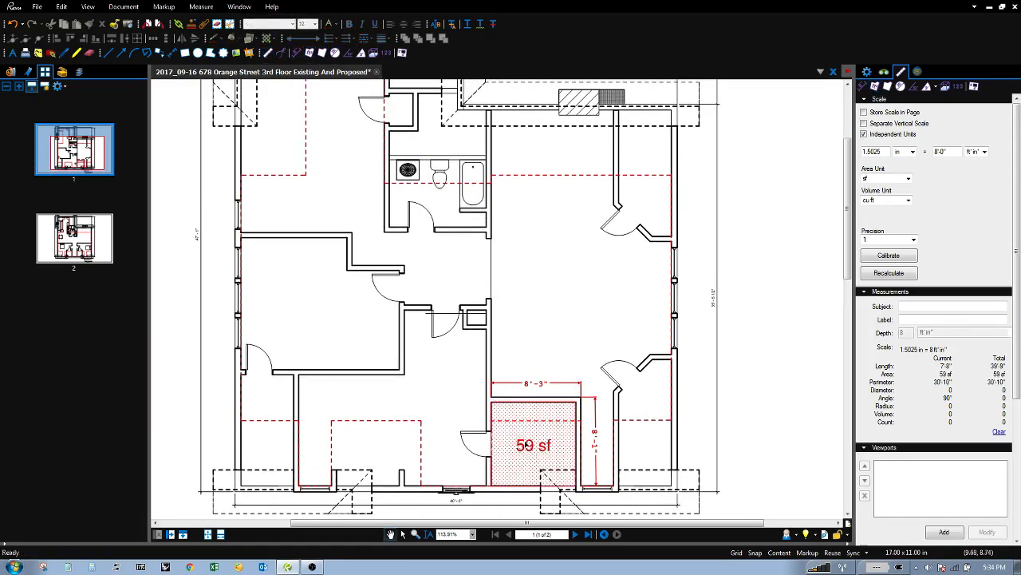
pyautogui.click(528, 446)
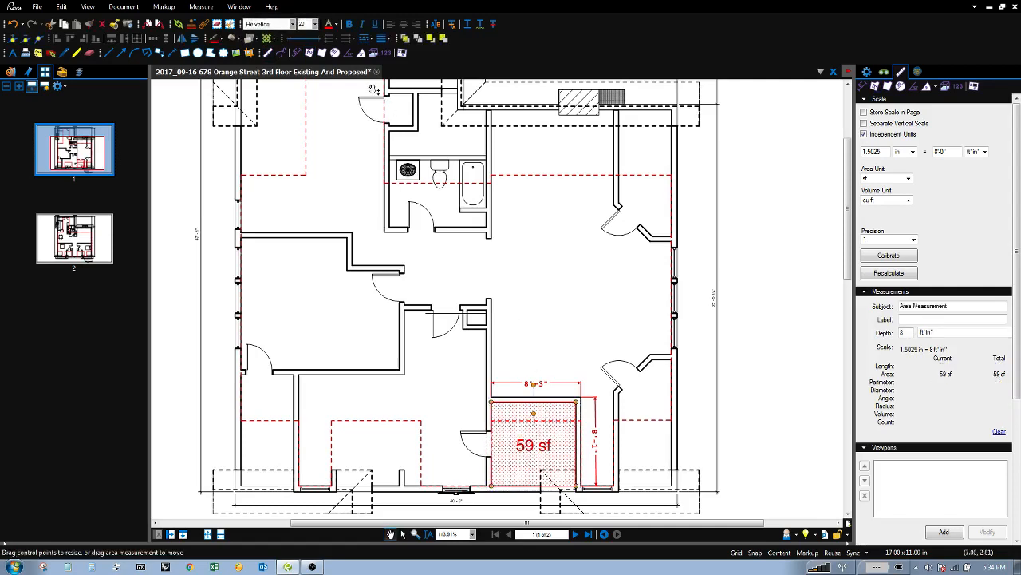
# Draw a rectangular area measurement over the notched room on the plan's west side and delete it
pyautogui.click(309, 54)
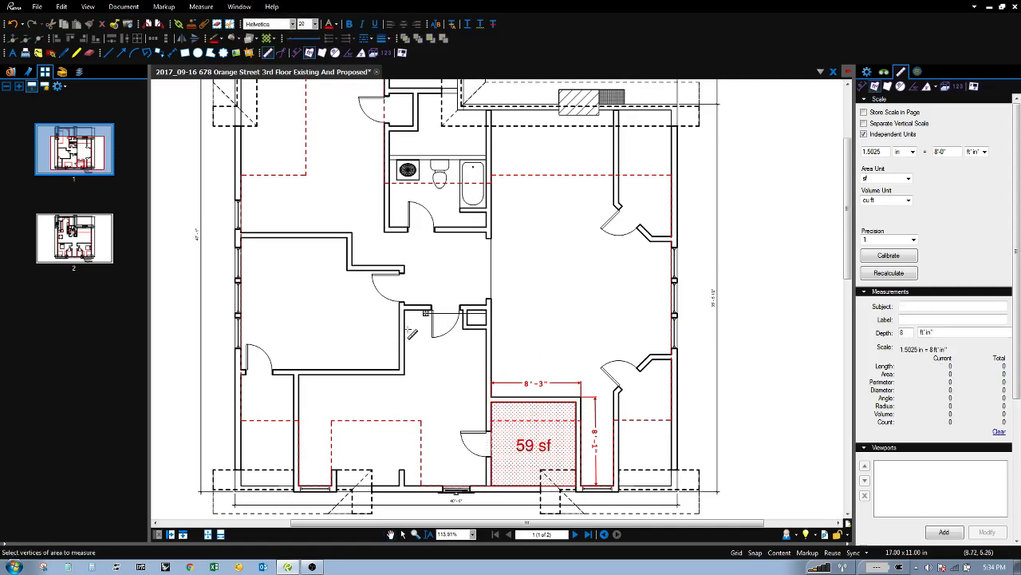
pyautogui.moveTo(241, 238); pyautogui.dragTo(400, 369)
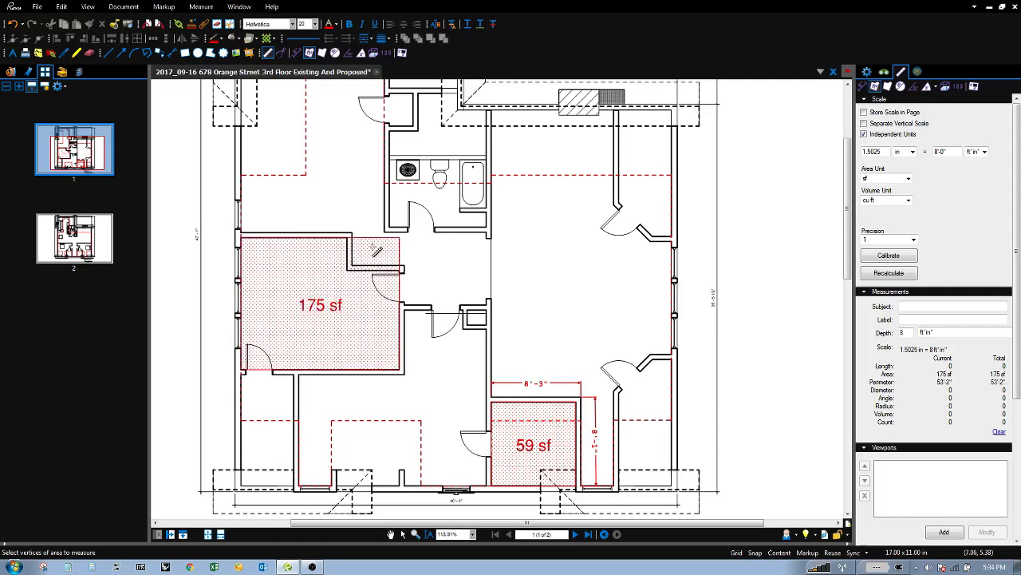
pyautogui.press('Escape')
pyautogui.click(378, 252)
pyautogui.press('Delete')
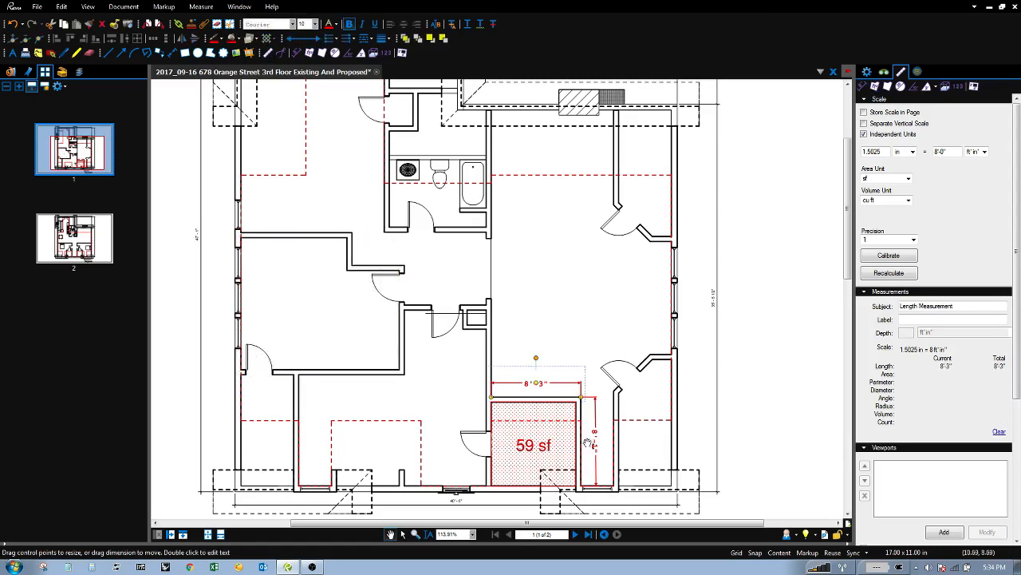
# Stretch the small room's horizontal dimension to the neighbouring wall, and try its free end slightly above the room's wall corner
pyautogui.click(541, 421)
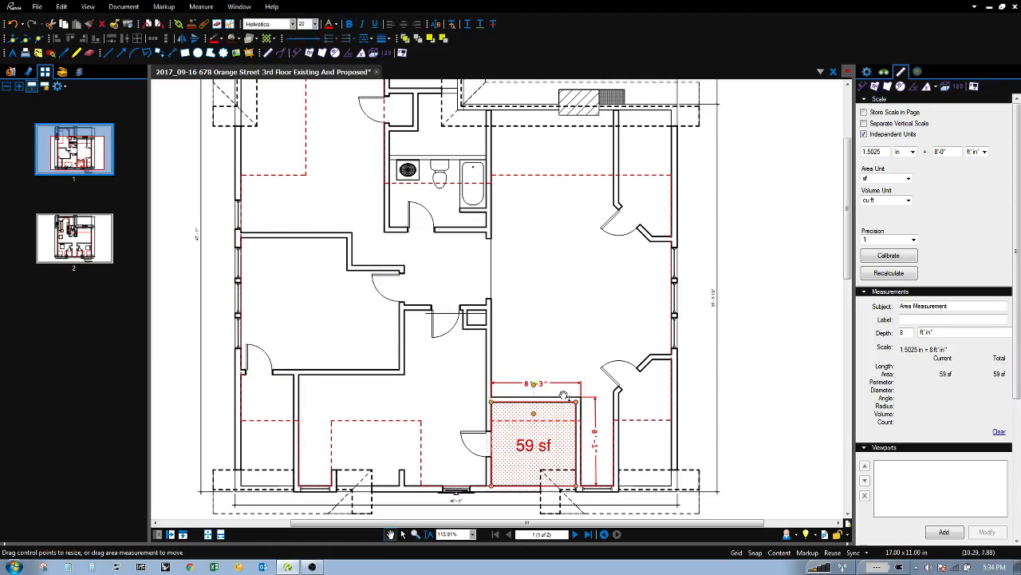
pyautogui.press('Escape')
pyautogui.click(557, 384)
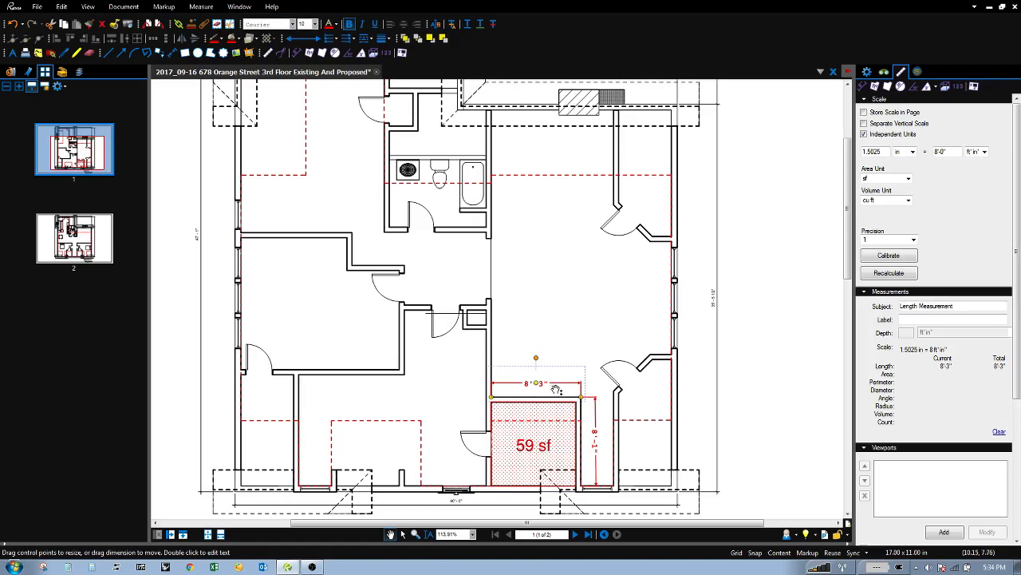
pyautogui.moveTo(541, 386); pyautogui.dragTo(620, 405)
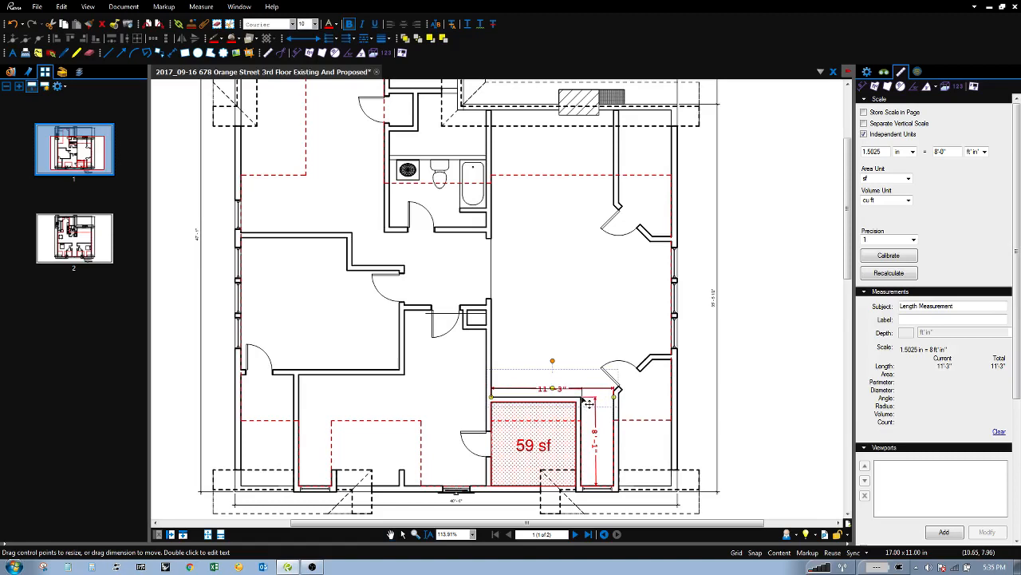
pyautogui.moveTo(580, 397); pyautogui.dragTo(583, 382)
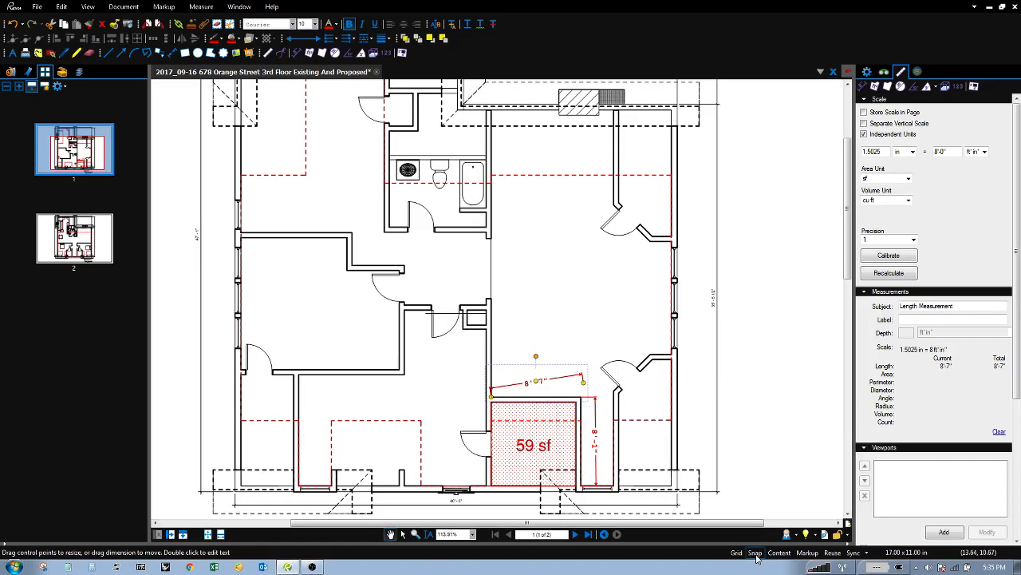
# Turn on Snap and Markup snapping, and reattach the free end of the horizontal dimension to the small room's outer wall corner
pyautogui.click(755, 552)
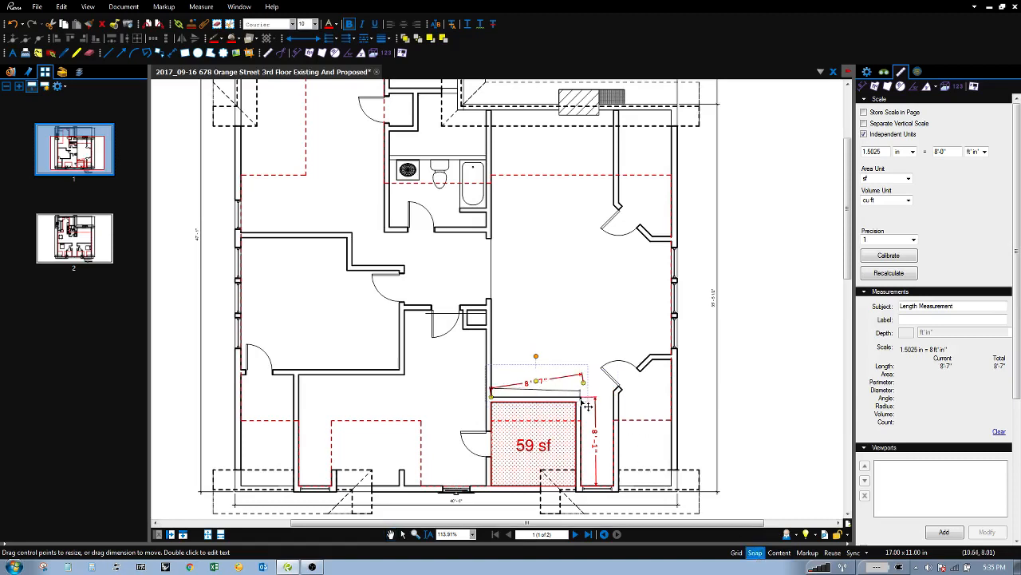
pyautogui.moveTo(587, 402); pyautogui.dragTo(589, 401)
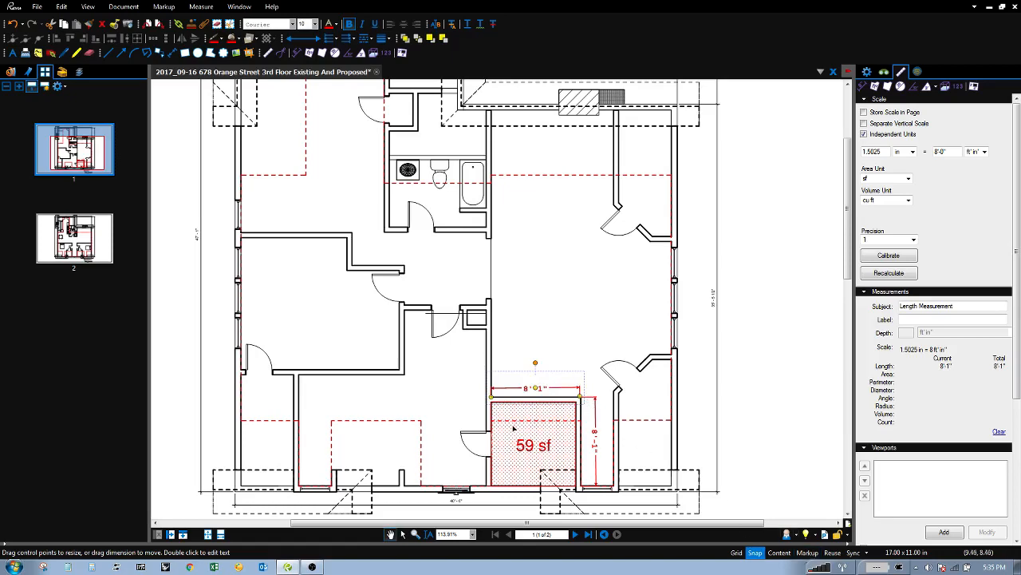
pyautogui.scroll(5, 566, 432)
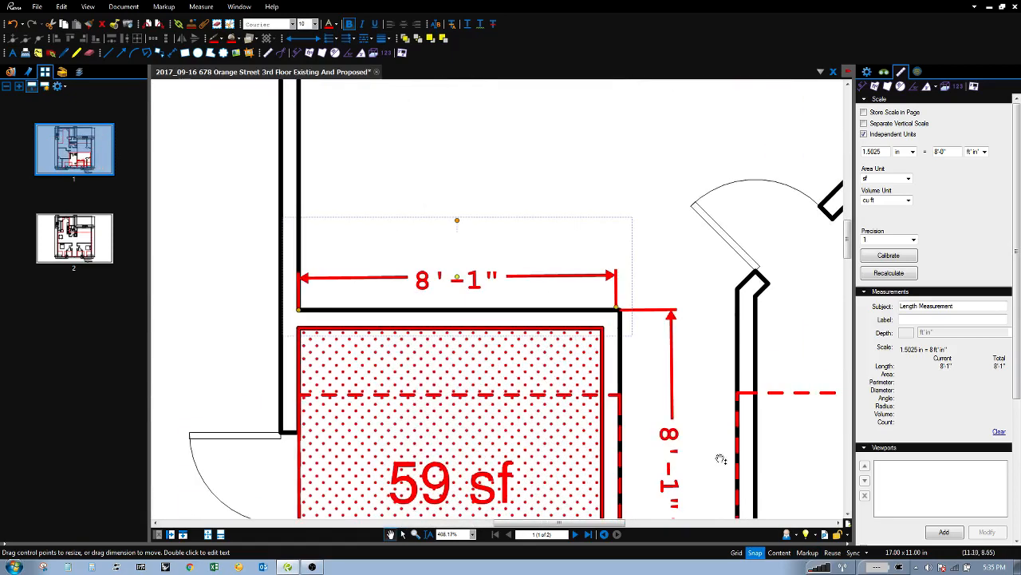
pyautogui.click(807, 552)
pyautogui.moveTo(620, 311); pyautogui.dragTo(628, 321)
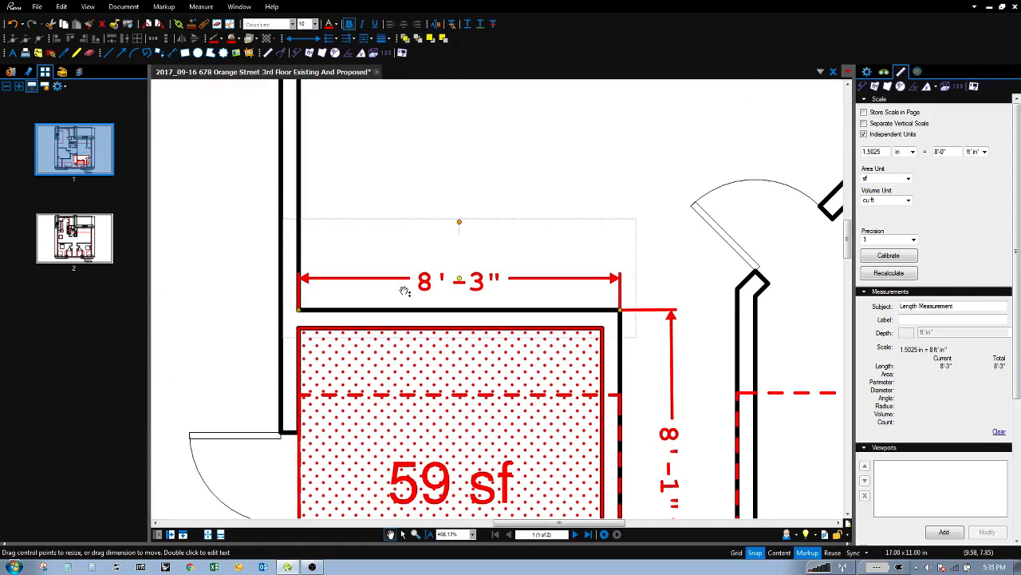
pyautogui.scroll(-6, 401, 320)
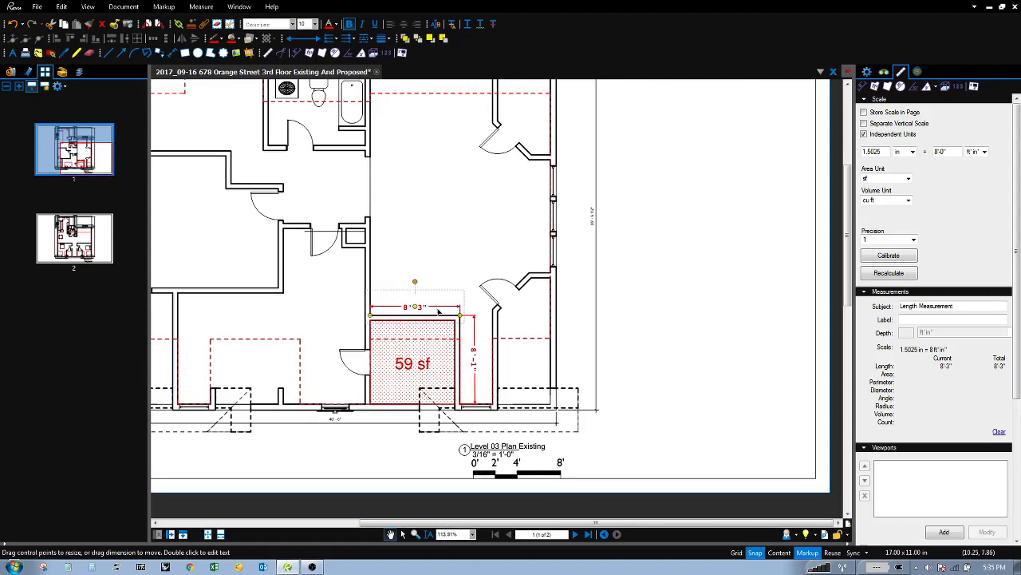
# Change the line colour and the text colour of the horizontal length measurement to blue in its properties
pyautogui.click(869, 73)
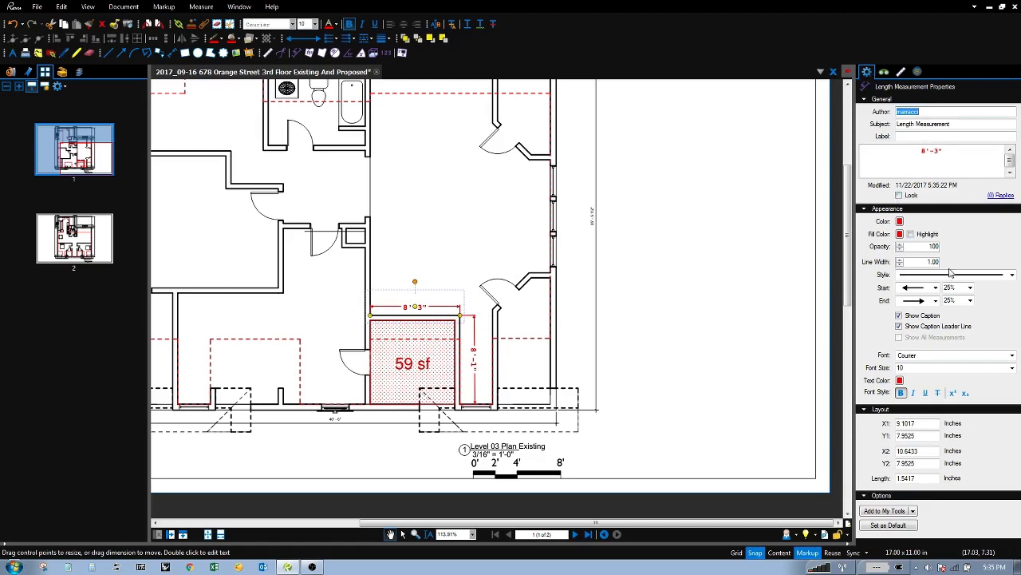
pyautogui.click(899, 221)
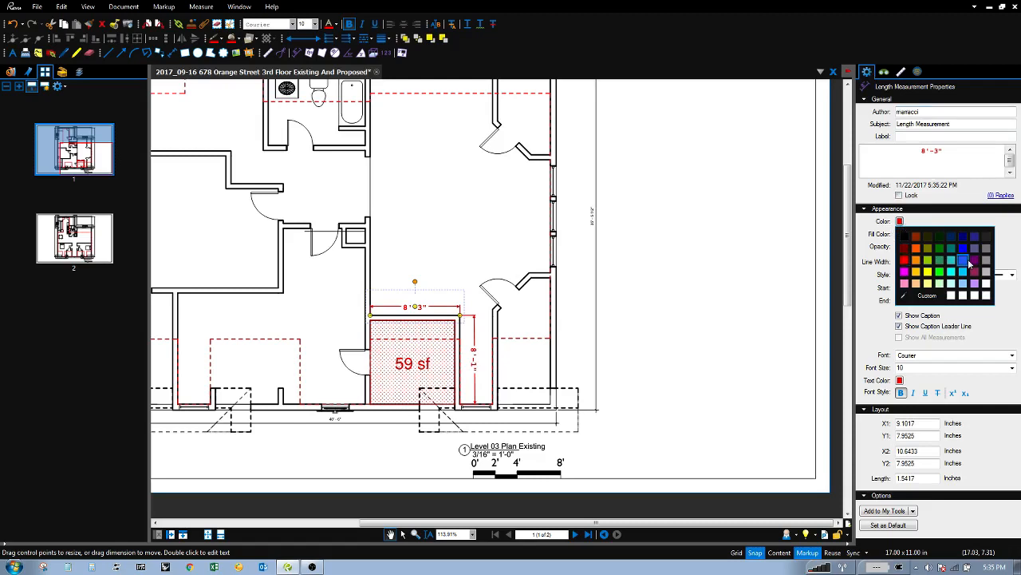
pyautogui.click(969, 254)
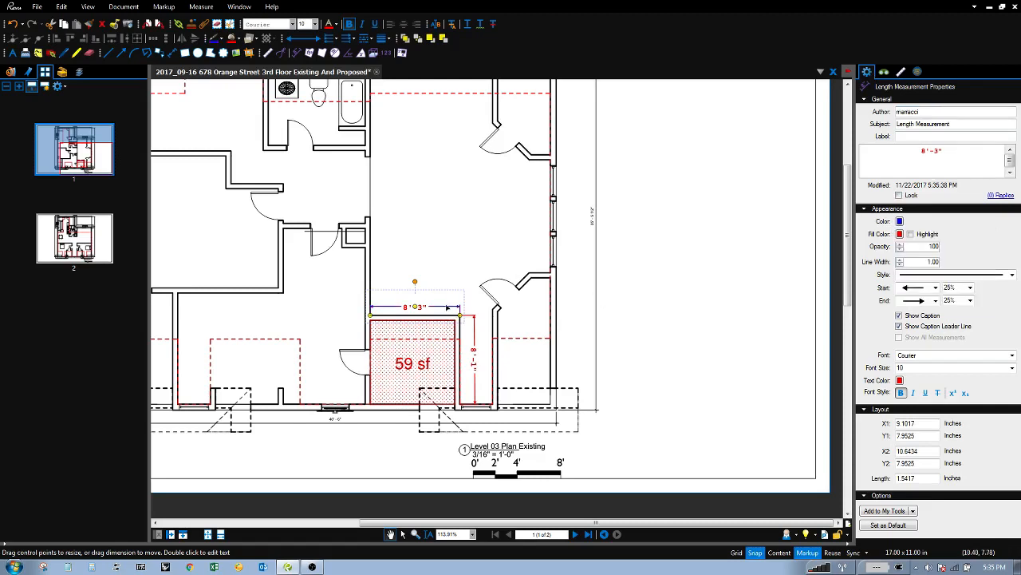
pyautogui.click(900, 380)
pyautogui.click(964, 410)
# Set the horizontal length measurement's font size to 24 and the size of its start arrowhead to Auto
pyautogui.click(1012, 368)
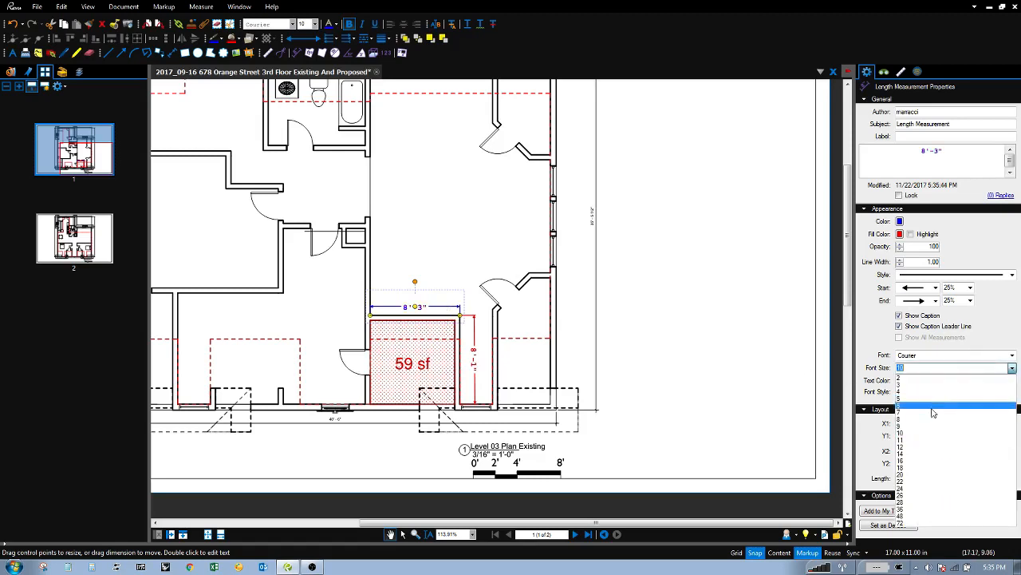
pyautogui.click(916, 494)
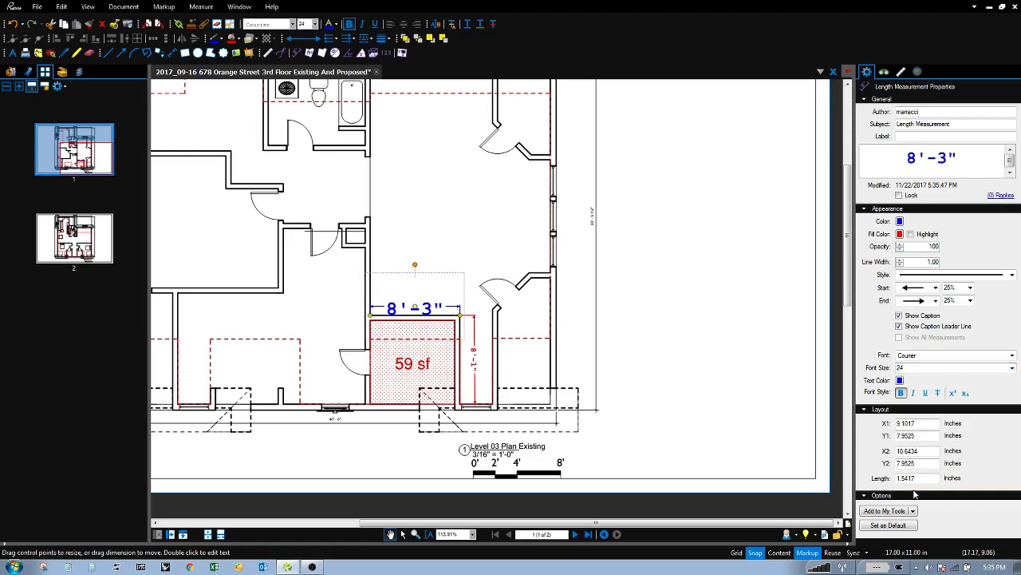
pyautogui.click(935, 288)
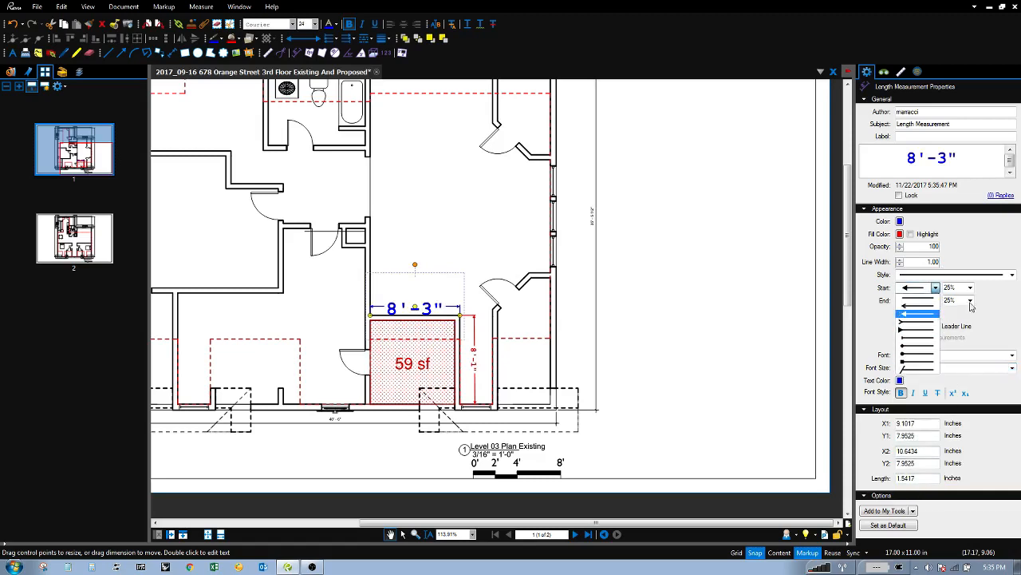
pyautogui.click(974, 307)
pyautogui.click(970, 289)
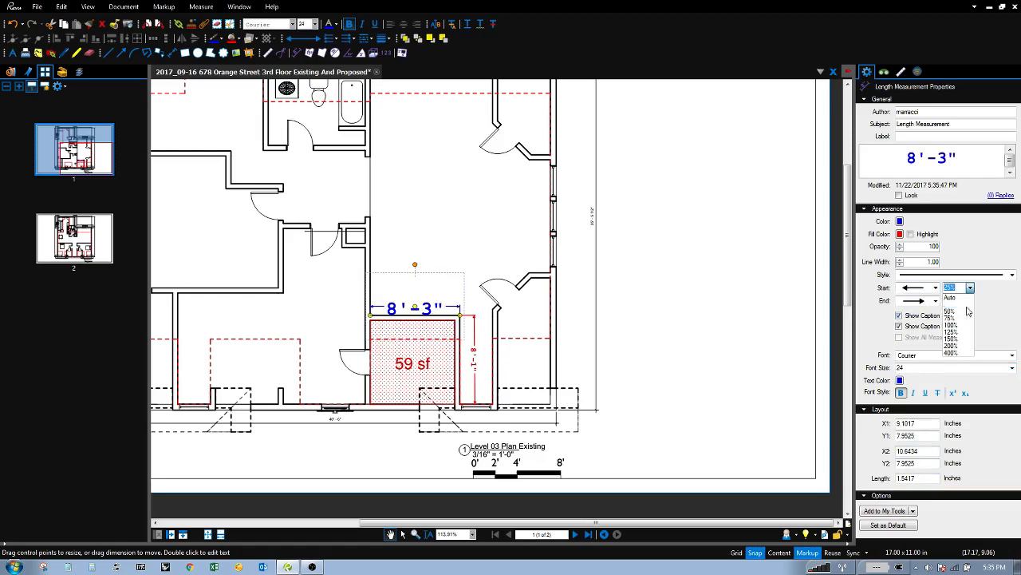
pyautogui.click(950, 296)
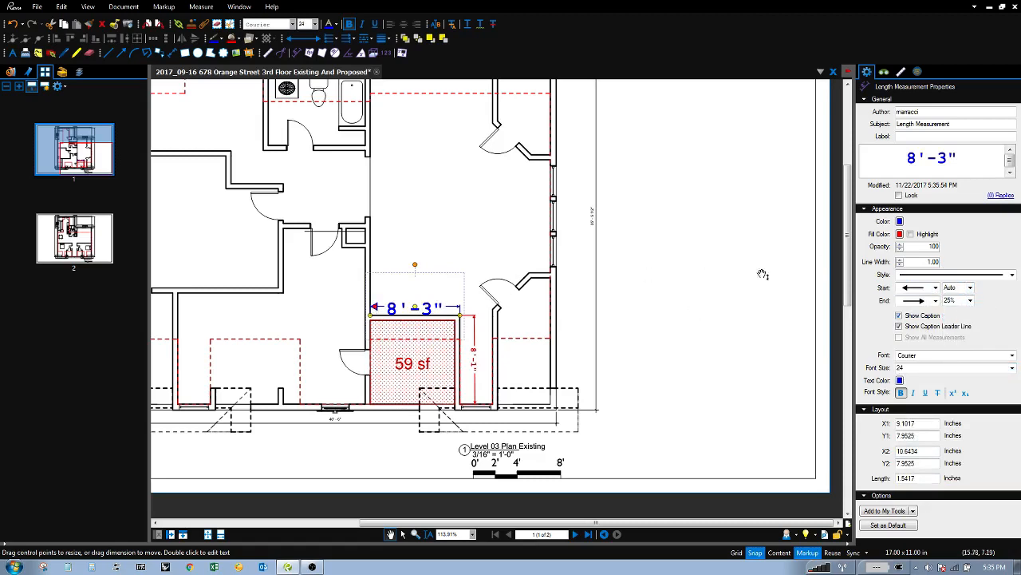
# Change the horizontal length measurement's fill colour to blue so its arrowheads match the line
pyautogui.click(900, 235)
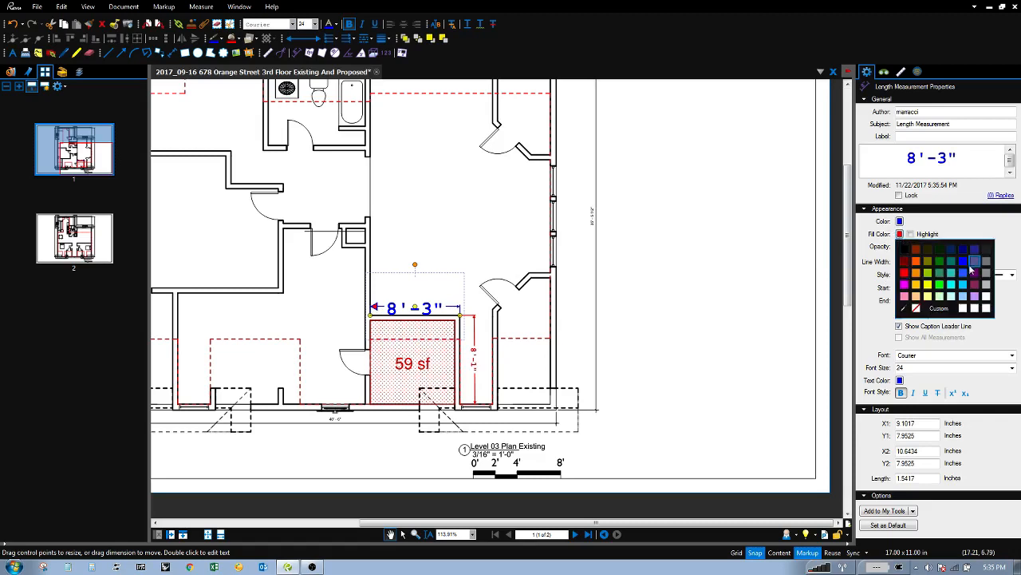
pyautogui.click(964, 264)
pyautogui.click(563, 287)
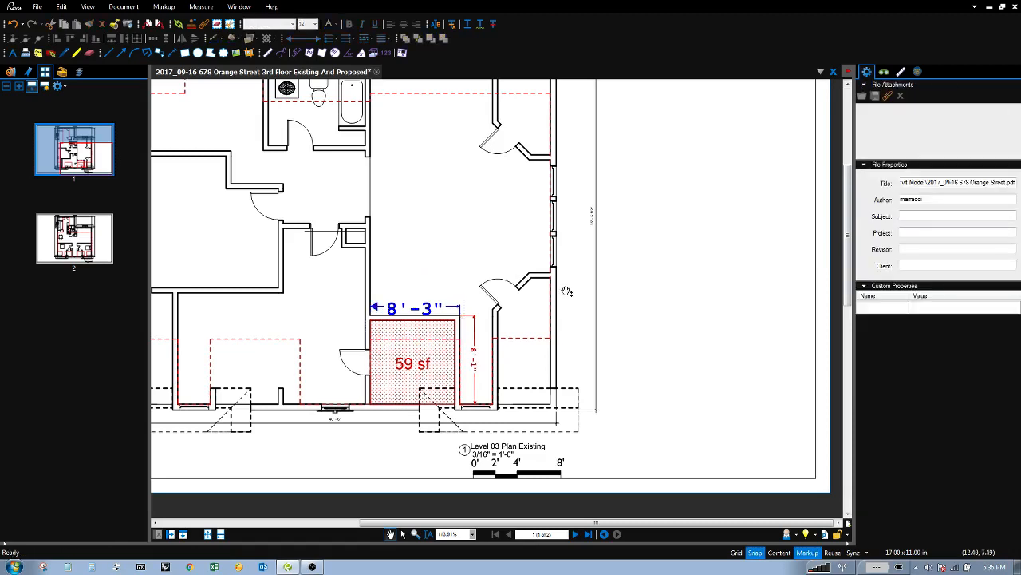
# Look through the hatch patterns available for the small room's area measurement without changing its hatch
pyautogui.click(420, 344)
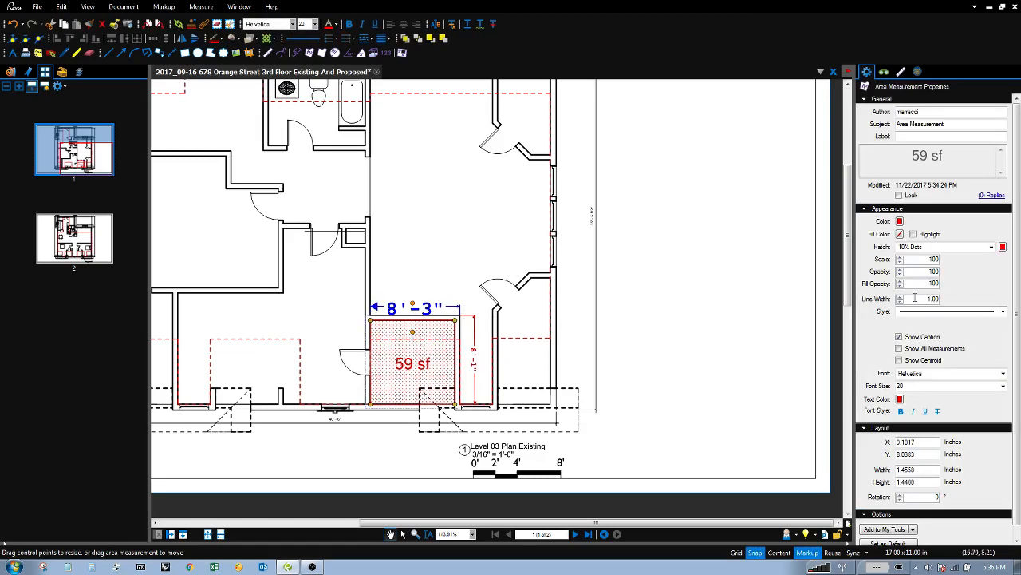
pyautogui.click(901, 246)
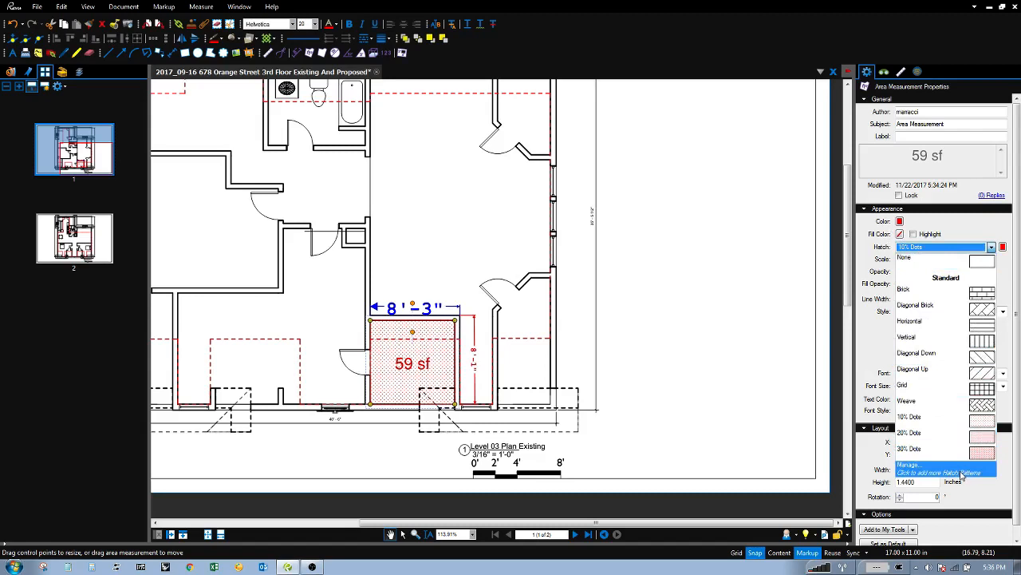
pyautogui.click(984, 229)
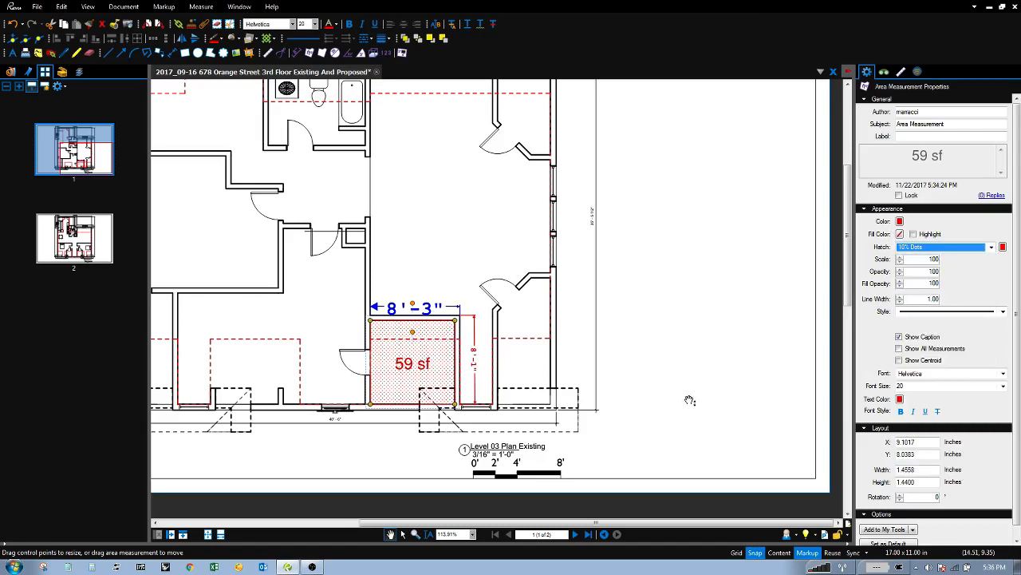
pyautogui.scroll(-2, 682, 368)
pyautogui.scroll(3, 682, 363)
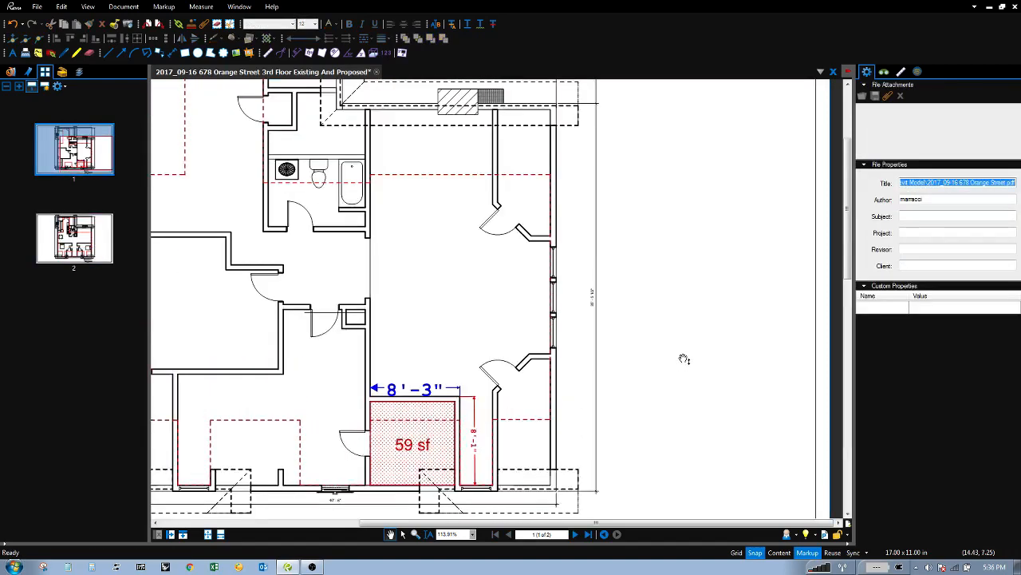
# Take a snapshot of the bathroom on the plan and place a pasted copy in the room to its left
pyautogui.click(209, 533)
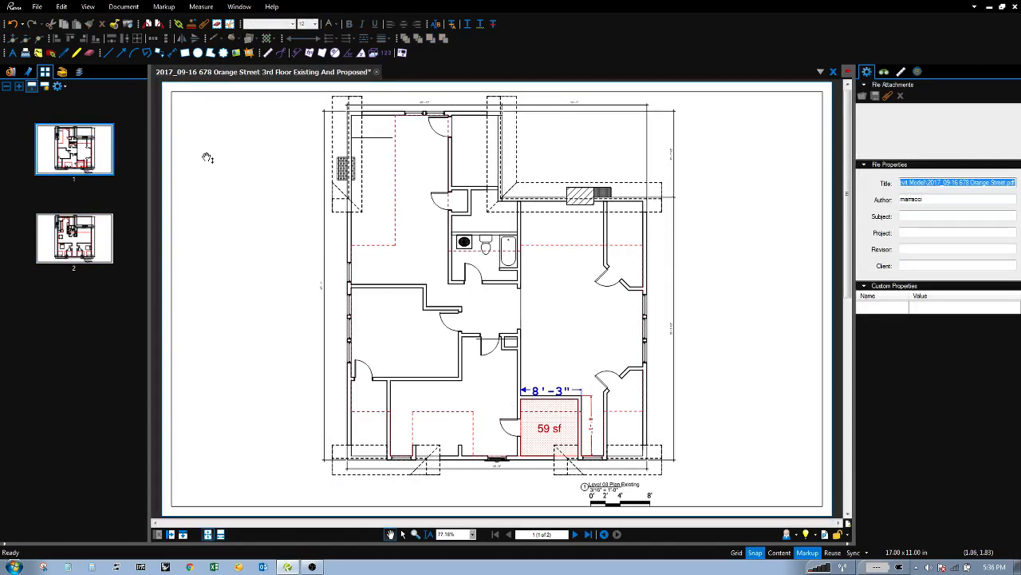
pyautogui.click(129, 25)
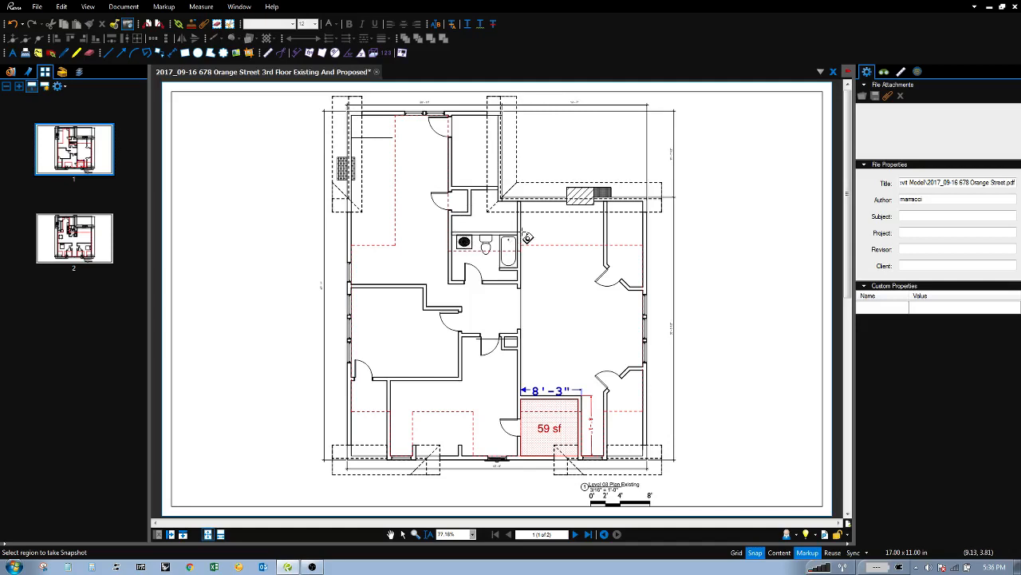
pyautogui.moveTo(525, 234); pyautogui.dragTo(454, 291)
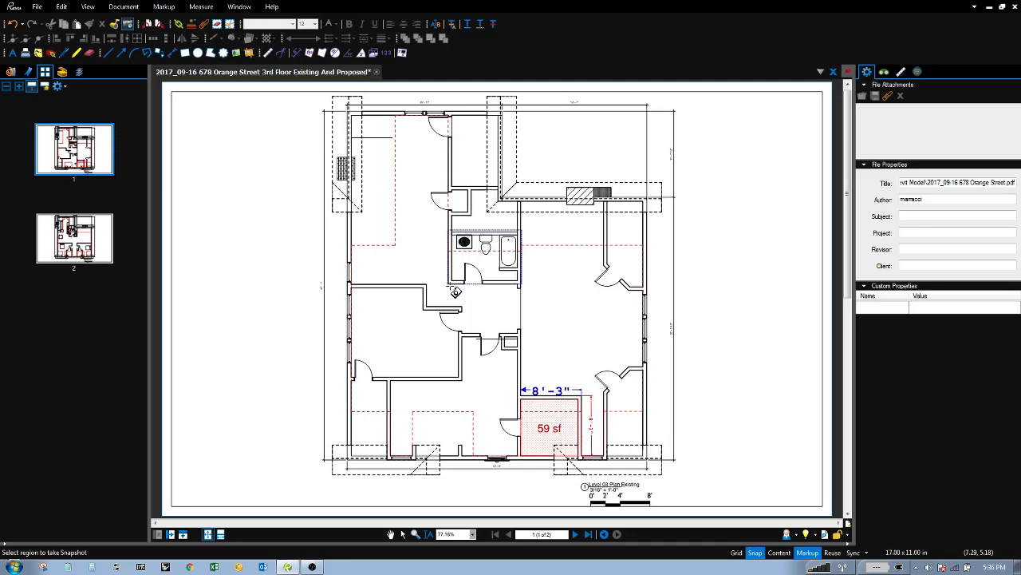
pyautogui.moveTo(455, 292); pyautogui.dragTo(456, 292)
pyautogui.moveTo(497, 263); pyautogui.dragTo(408, 257)
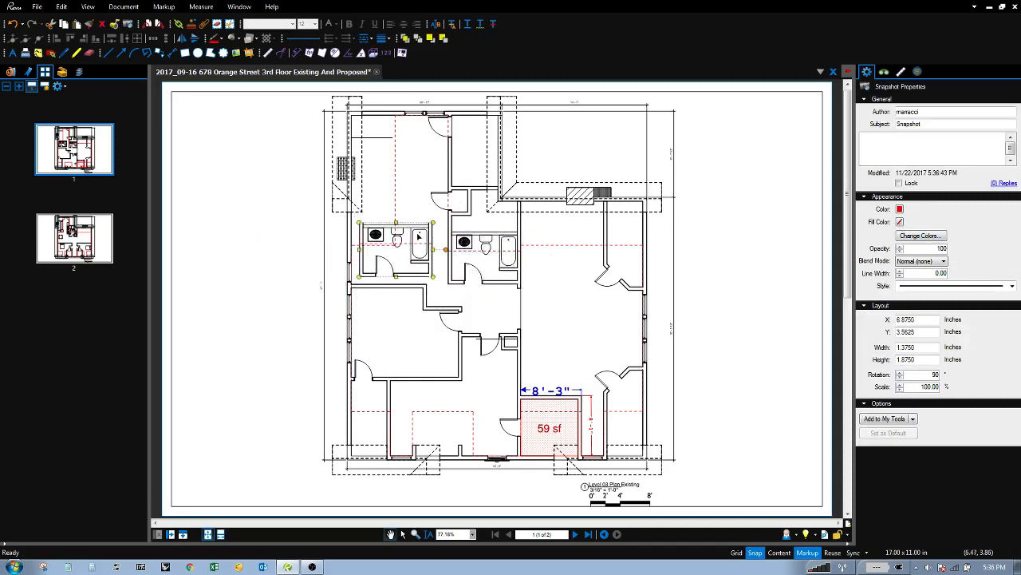
# Set the bathroom snapshot's fill colour to white and move it to the upper right corner of the large room
pyautogui.click(901, 223)
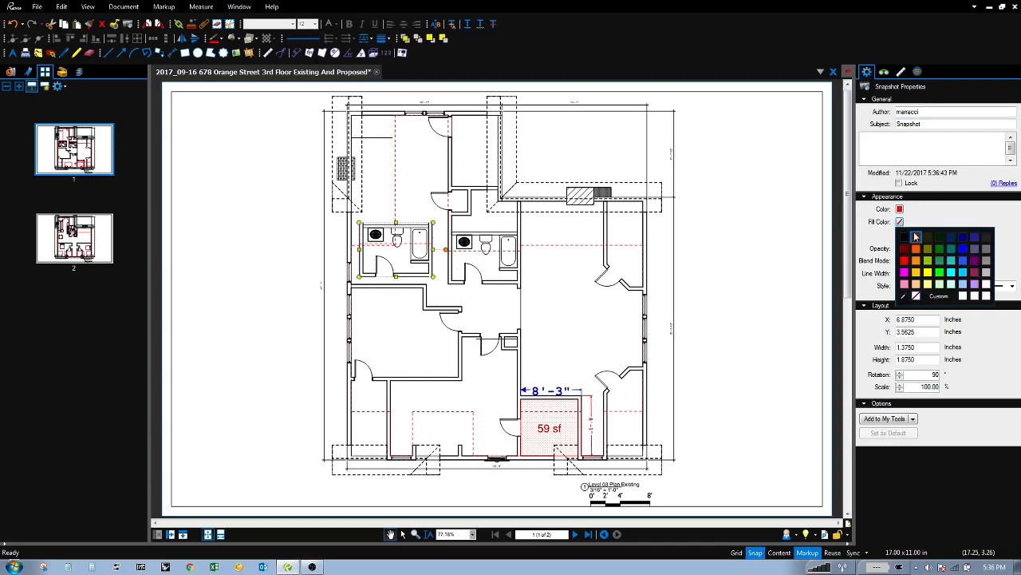
pyautogui.click(965, 296)
pyautogui.moveTo(405, 259); pyautogui.dragTo(622, 240)
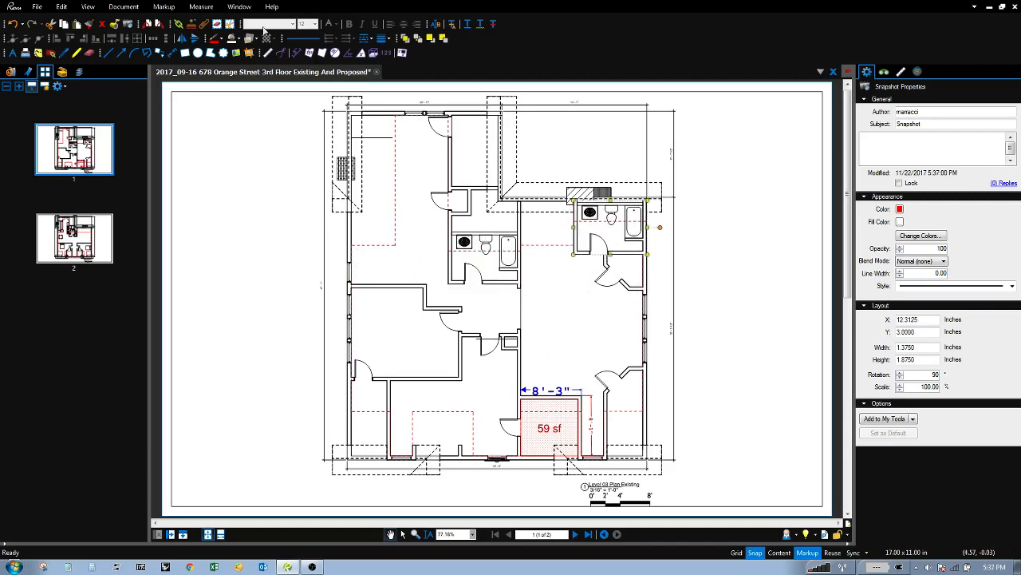
# Cover the original bathroom with a rectangle outlined and filled in white, about 1.85 by 1.63 inches
pyautogui.click(186, 53)
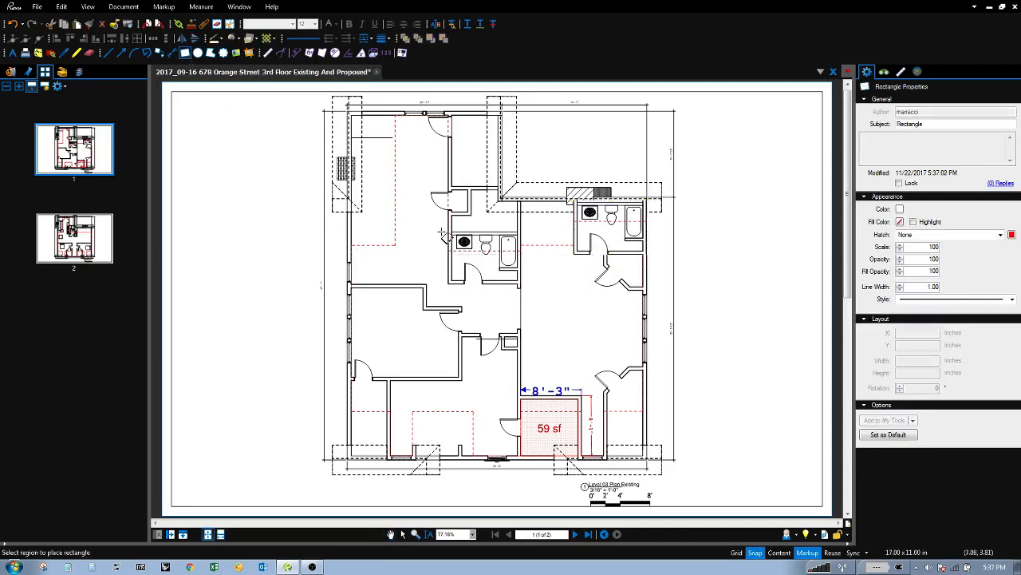
pyautogui.moveTo(441, 233); pyautogui.dragTo(527, 294)
pyautogui.click(900, 210)
pyautogui.click(912, 211)
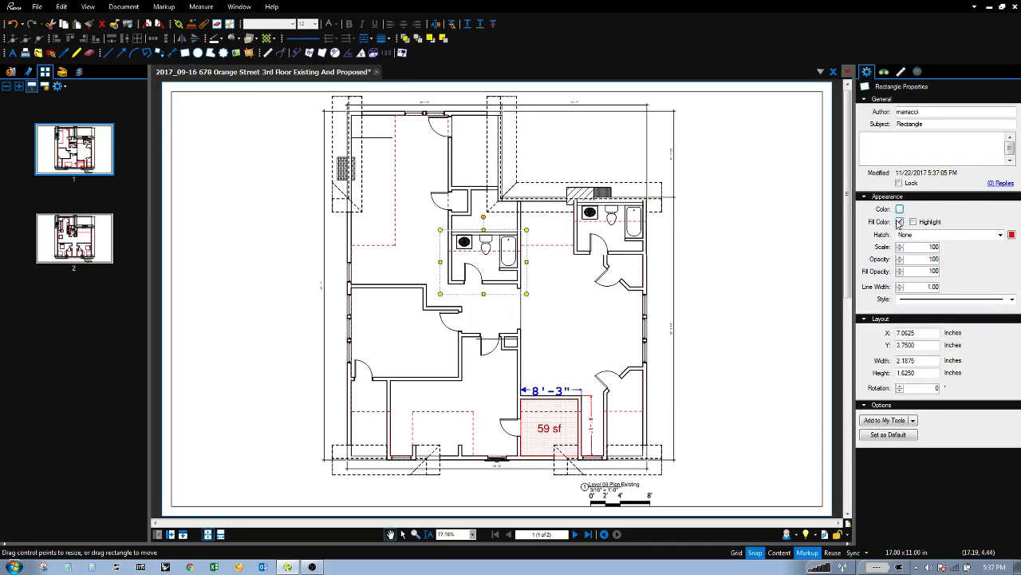
pyautogui.click(900, 222)
pyautogui.click(963, 300)
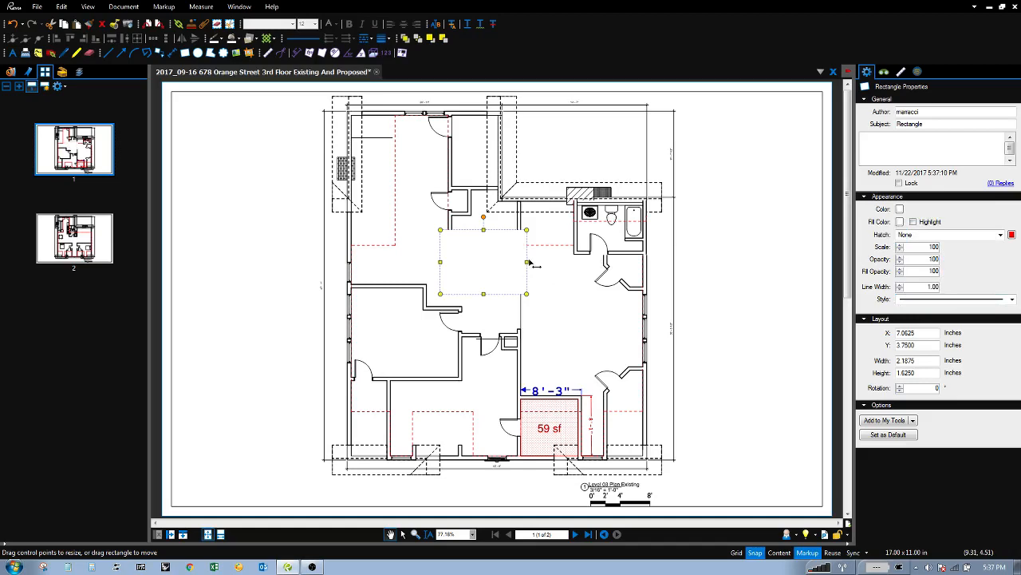
pyautogui.moveTo(527, 261); pyautogui.dragTo(520, 263)
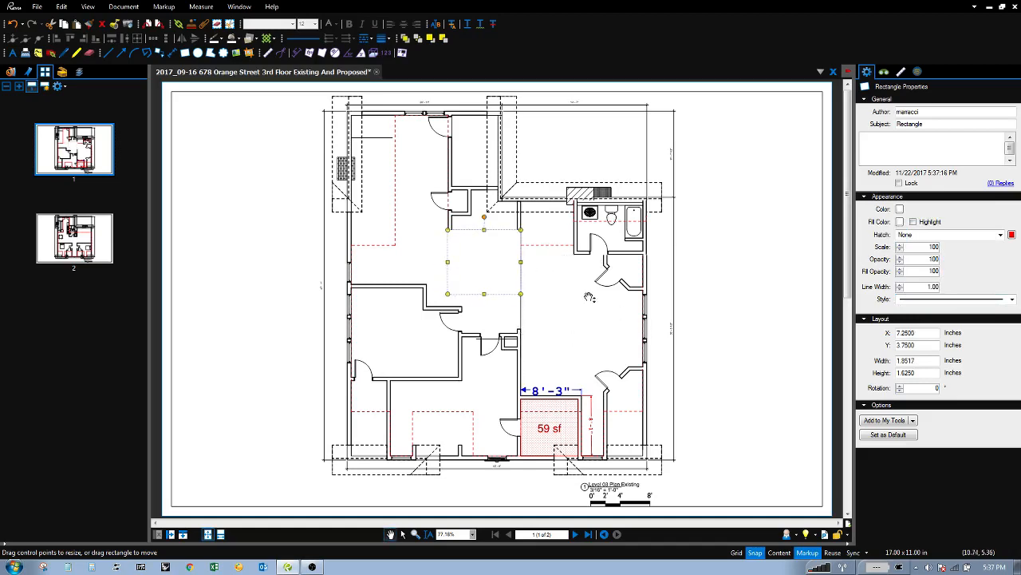
# Move the bathroom snapshot above the small dimensioned room, and try a second pasted copy over the original bathroom before deleting it
pyautogui.moveTo(589, 297); pyautogui.dragTo(579, 305)
pyautogui.moveTo(615, 239); pyautogui.dragTo(568, 332)
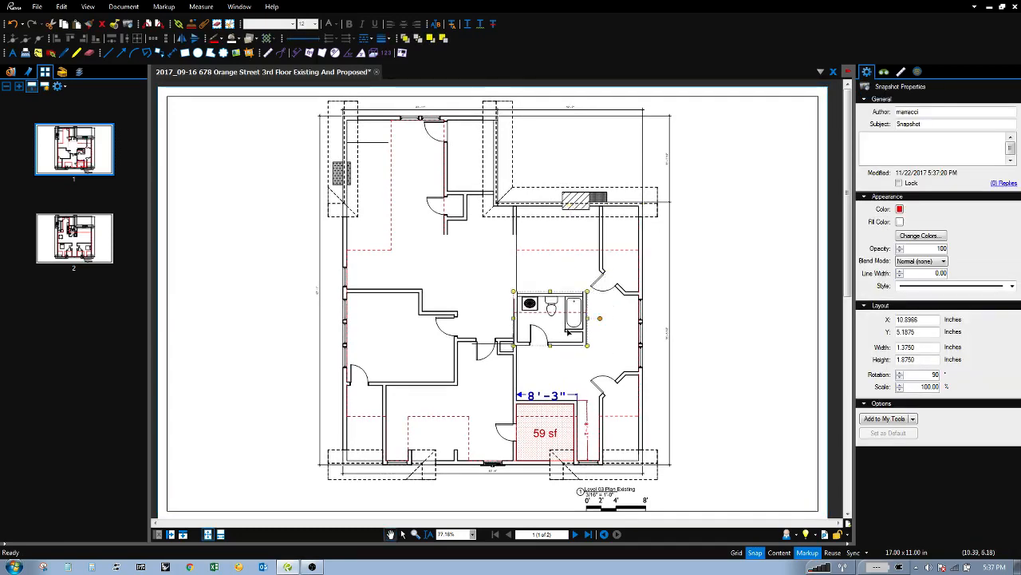
pyautogui.hotkey('ctrl', 'v')
pyautogui.moveTo(611, 322); pyautogui.dragTo(478, 285)
pyautogui.press('Delete')
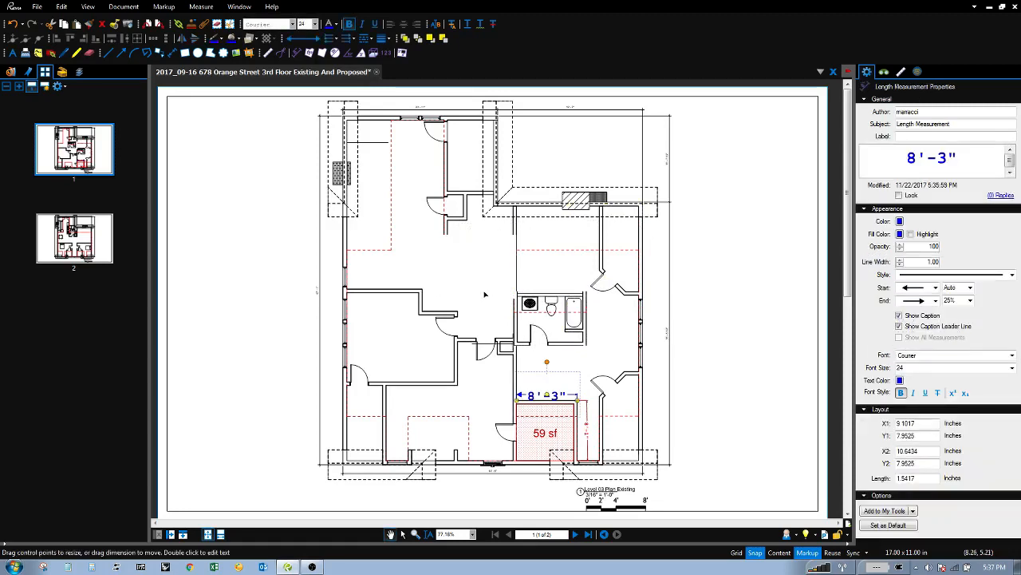
pyautogui.moveTo(559, 326); pyautogui.dragTo(565, 327)
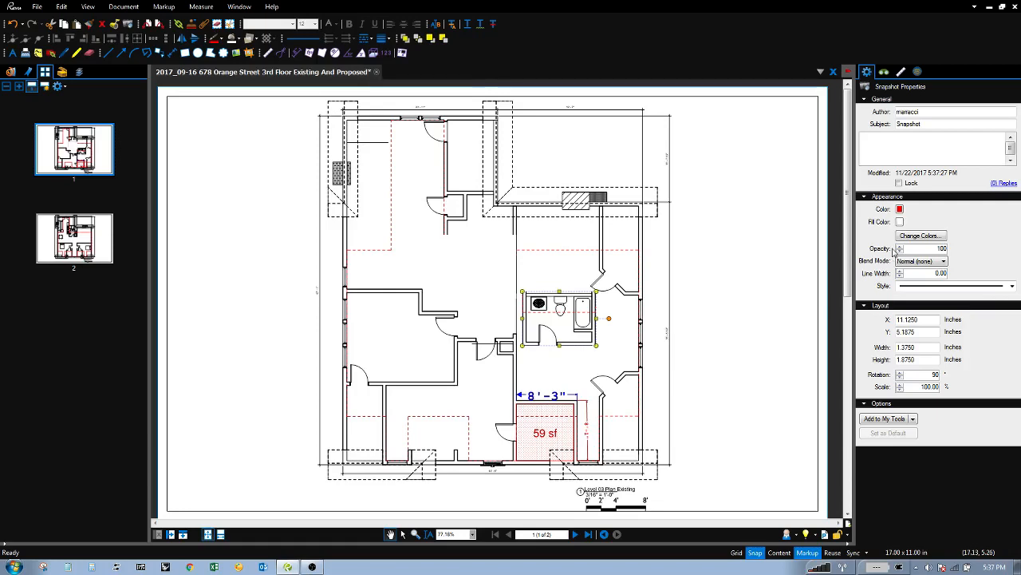
# Delete the white rectangle covering the original bathroom
pyautogui.click(479, 265)
pyautogui.press('Delete')
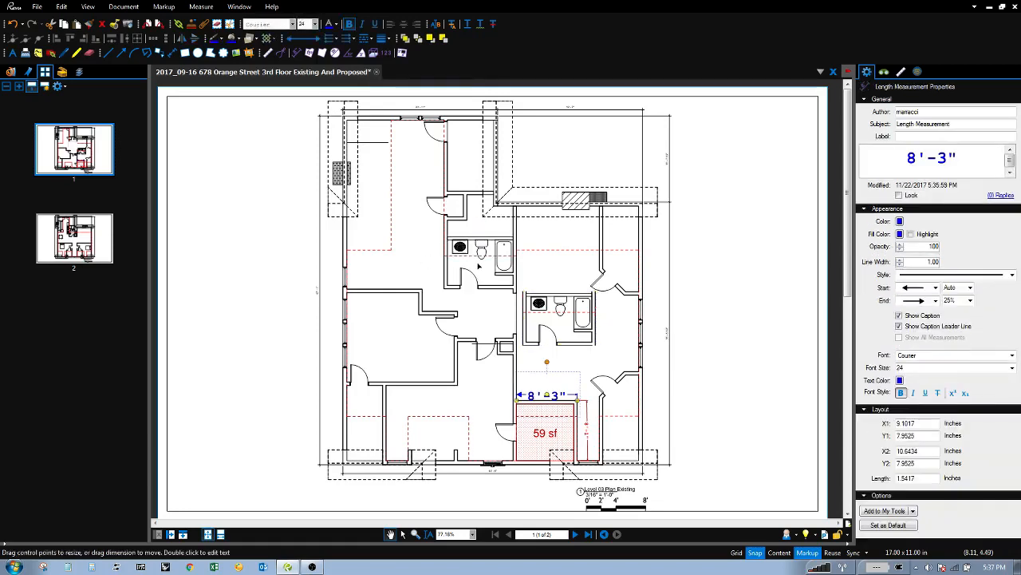
# Set the bathroom snapshot's fill colour to none and shift it slightly upward in the large room
pyautogui.click(571, 324)
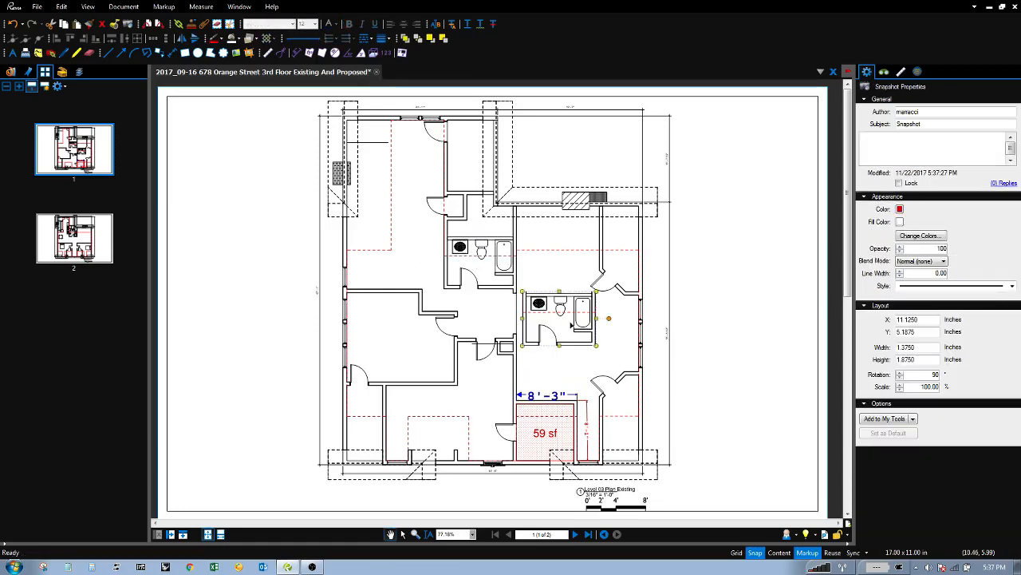
pyautogui.click(902, 223)
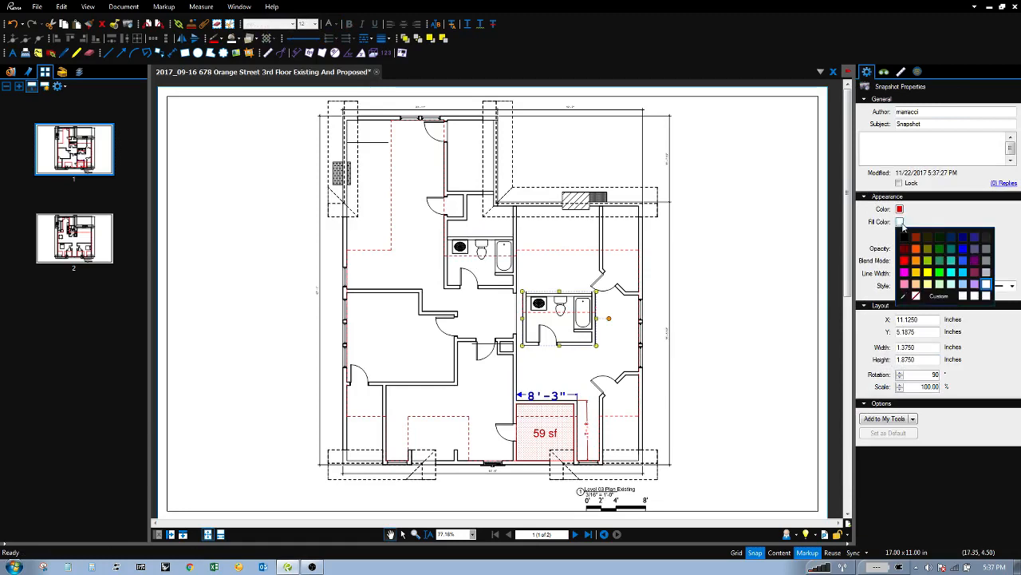
pyautogui.click(918, 300)
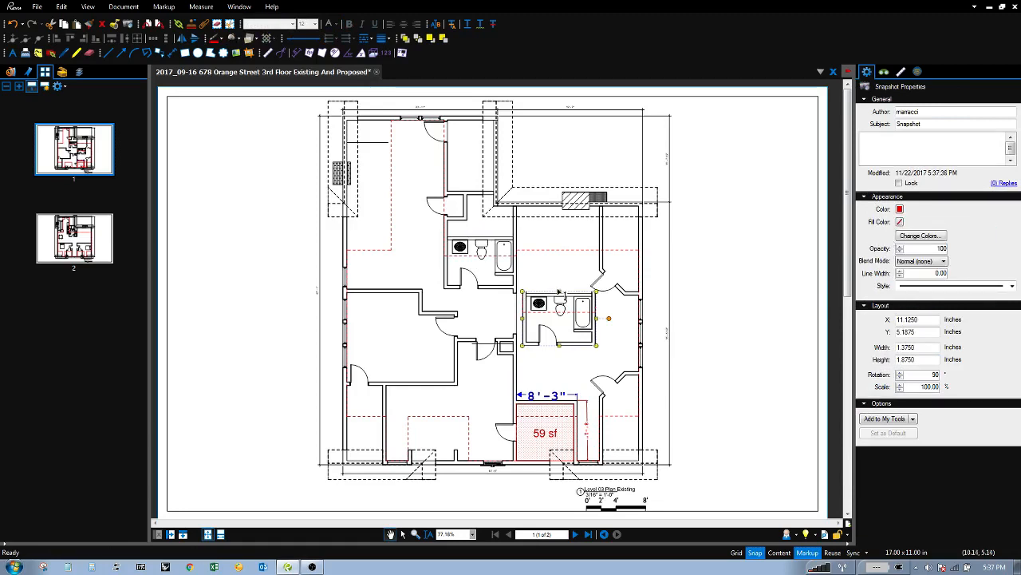
pyautogui.moveTo(559, 314); pyautogui.dragTo(562, 295)
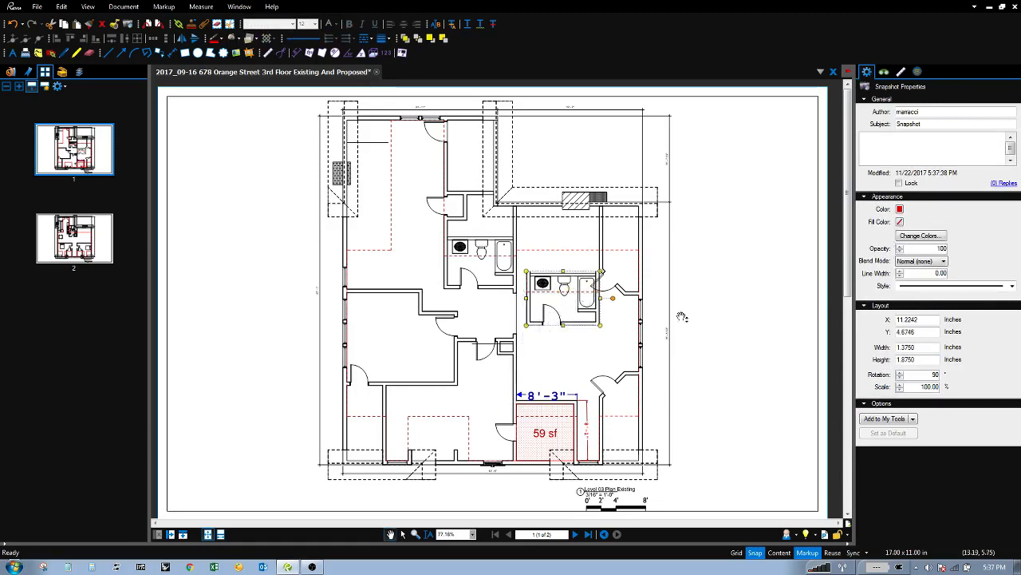
# Recolour the bathroom snapshot's linework from black to red with the Modify Colors process
pyautogui.click(920, 237)
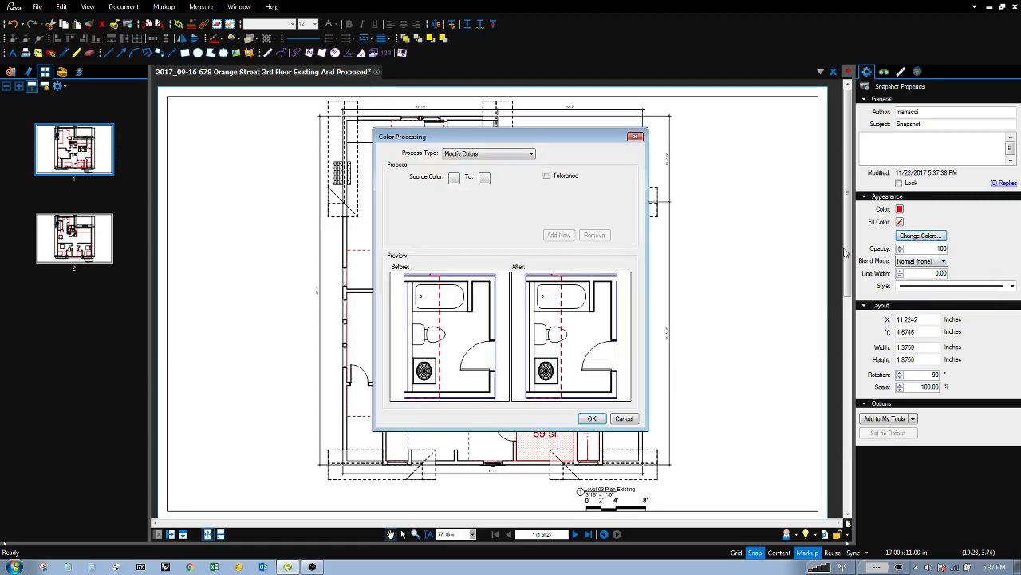
pyautogui.click(476, 156)
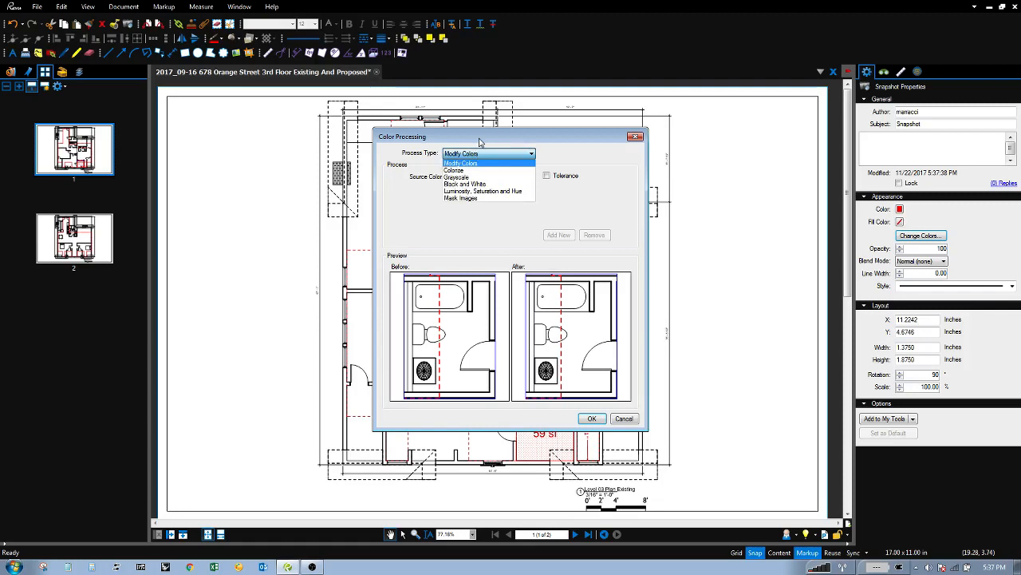
pyautogui.click(479, 155)
pyautogui.click(470, 156)
pyautogui.click(483, 153)
pyautogui.click(455, 181)
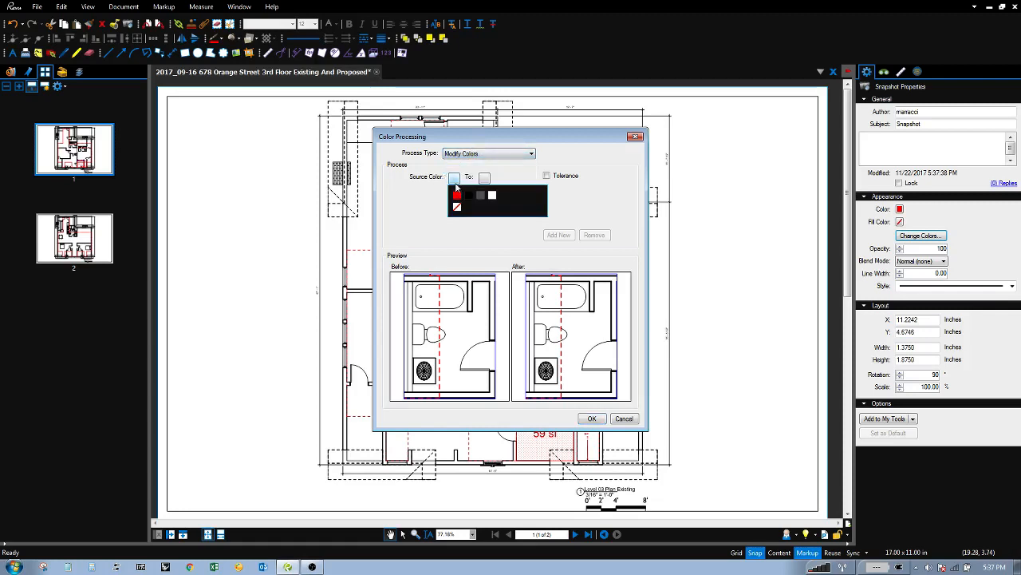
pyautogui.click(469, 194)
pyautogui.click(486, 179)
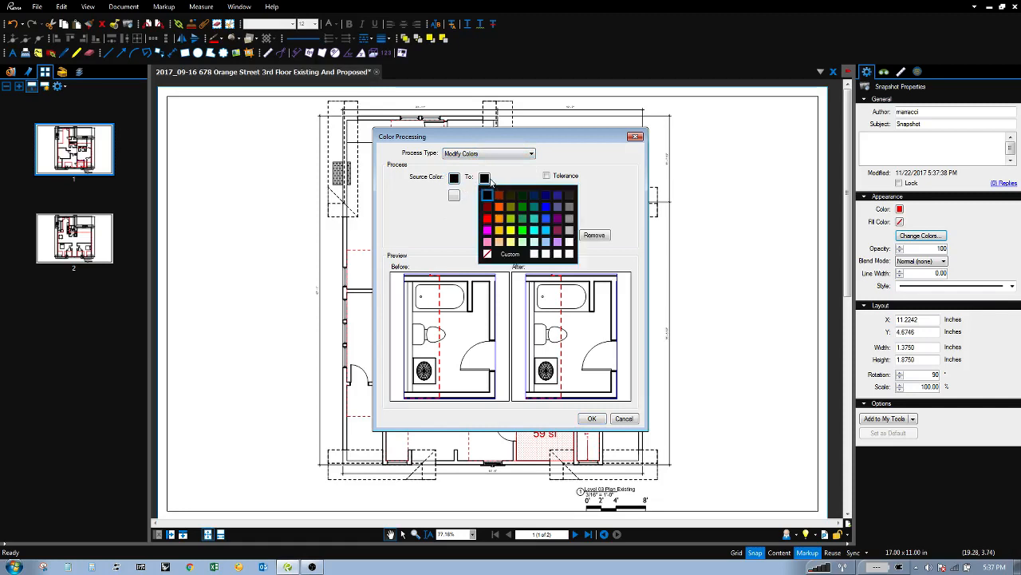
pyautogui.click(488, 219)
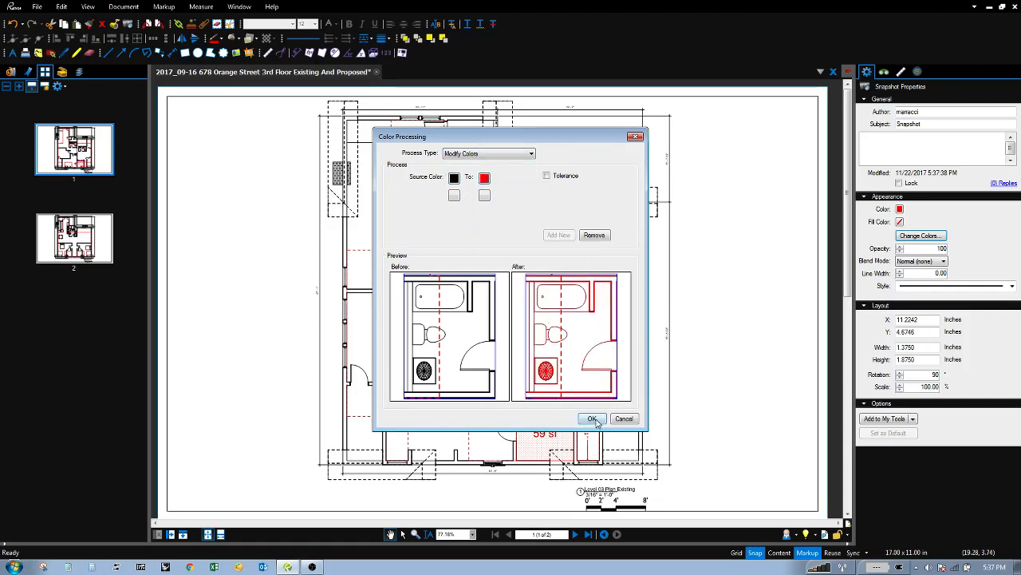
pyautogui.click(592, 419)
# Move the red snapshot over the original bathroom, offset slightly downward, and nudge it sideways to align the side walls at X 9.1250 inches
pyautogui.moveTo(563, 297); pyautogui.dragTo(490, 275)
pyautogui.scroll(5, 489, 274)
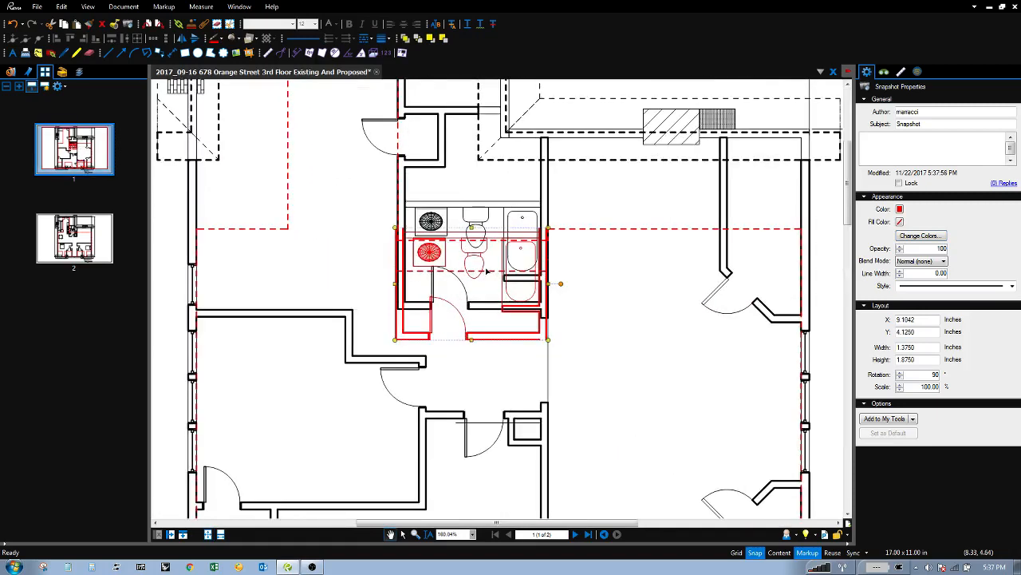
pyautogui.scroll(2, 489, 271)
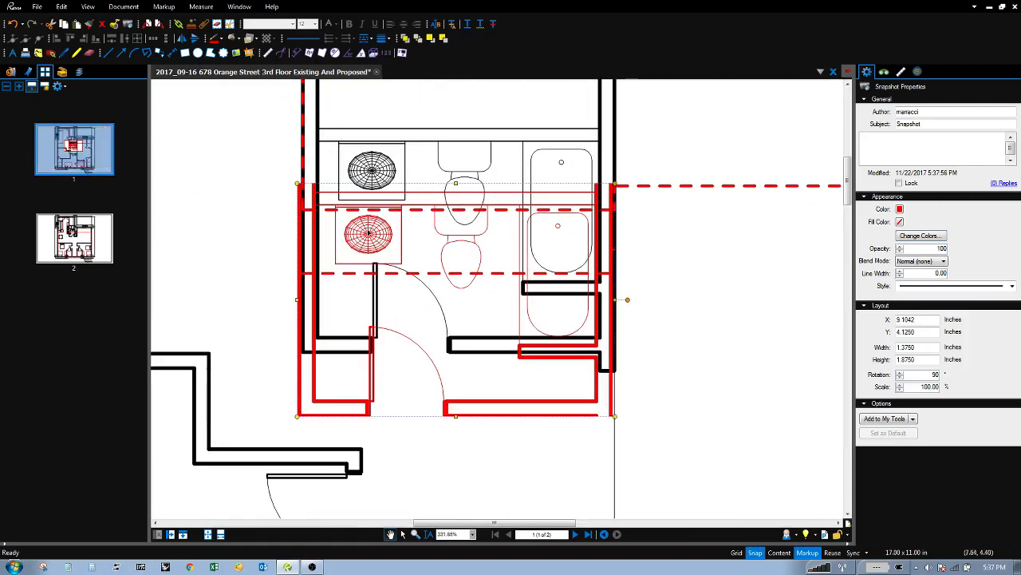
pyautogui.press('Right')
pyautogui.press('Right')
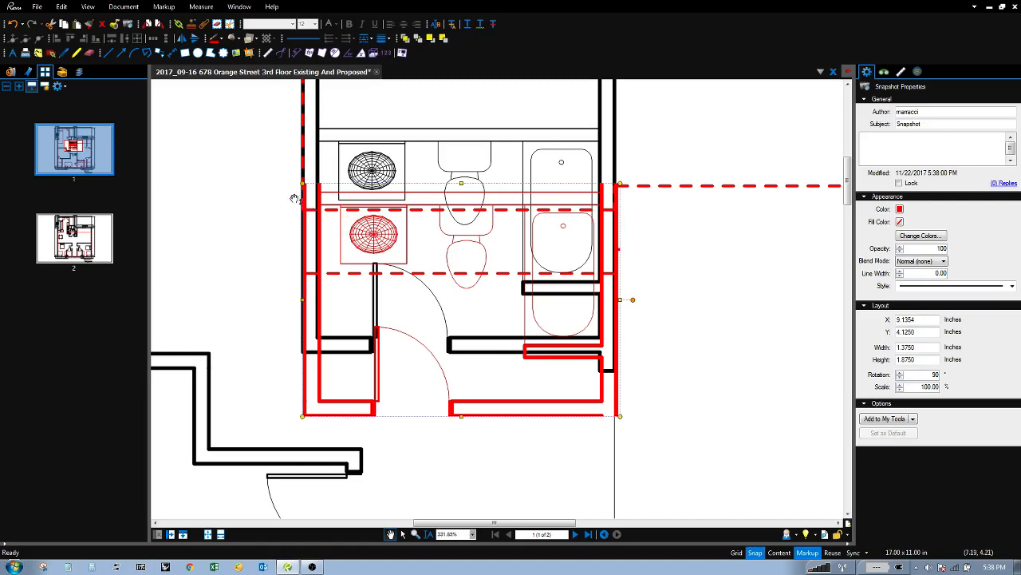
pyautogui.scroll(6, 265, 192)
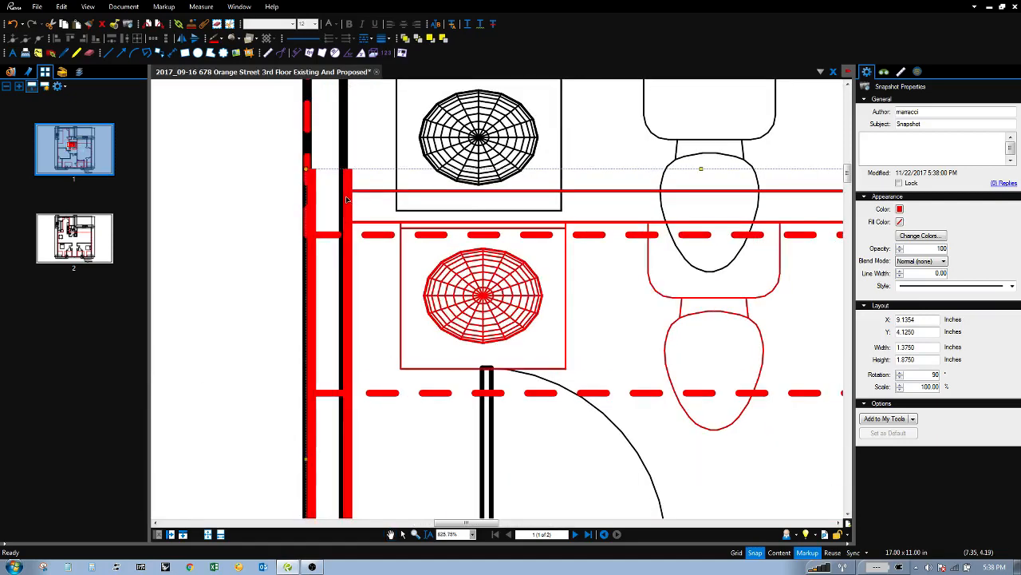
pyautogui.press('Left')
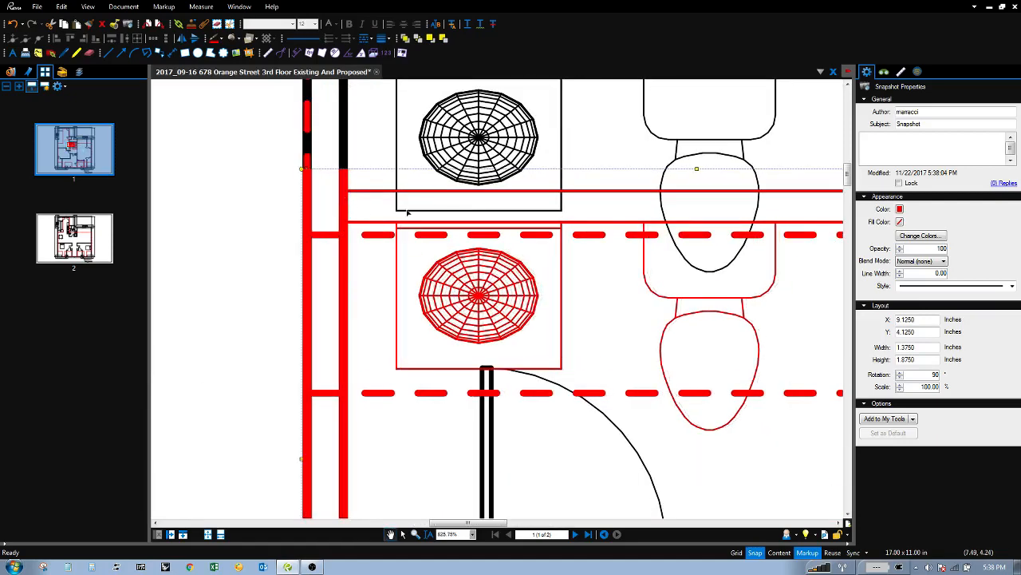
pyautogui.scroll(-5, 412, 212)
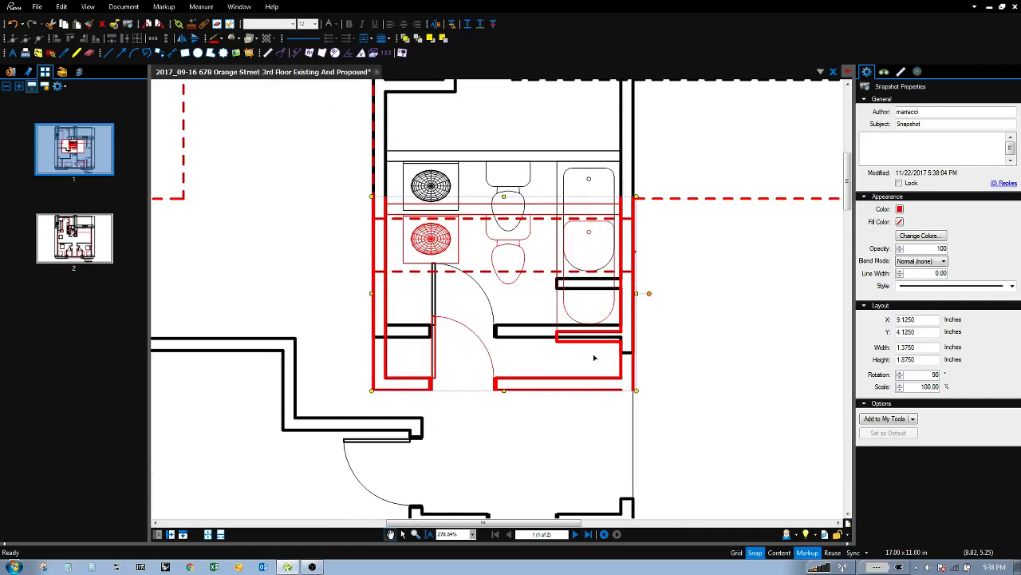
# Move the red bathroom snapshot slightly upward over the original bathroom, to Y 3.9375 inches
pyautogui.moveTo(583, 379); pyautogui.dragTo(589, 353)
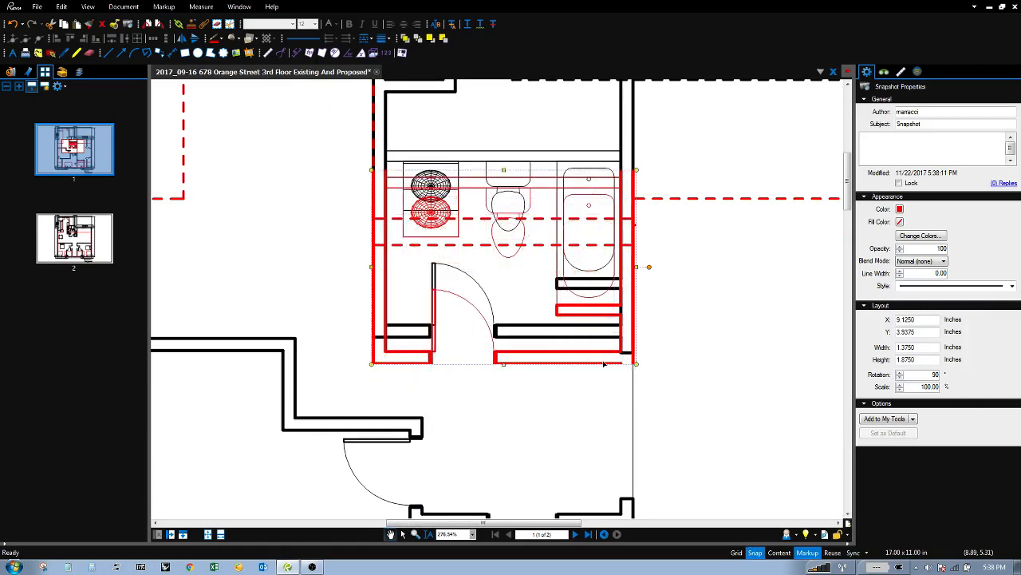
pyautogui.scroll(-10, 608, 380)
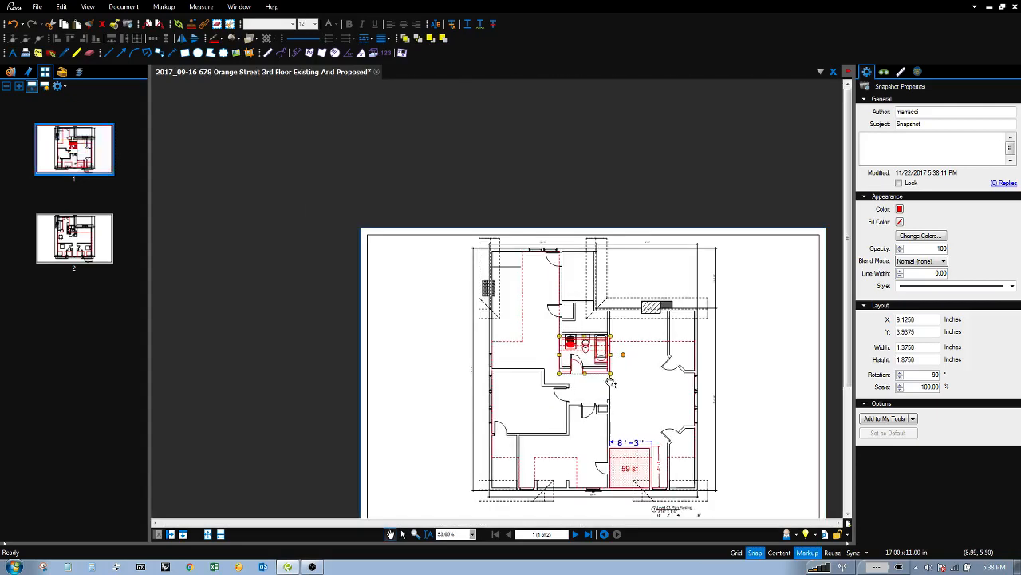
pyautogui.scroll(7, 611, 375)
# Draw a rectangular revision cloud, about 2.69 by 1.88 inches, around the original and red bathrooms
pyautogui.click(223, 53)
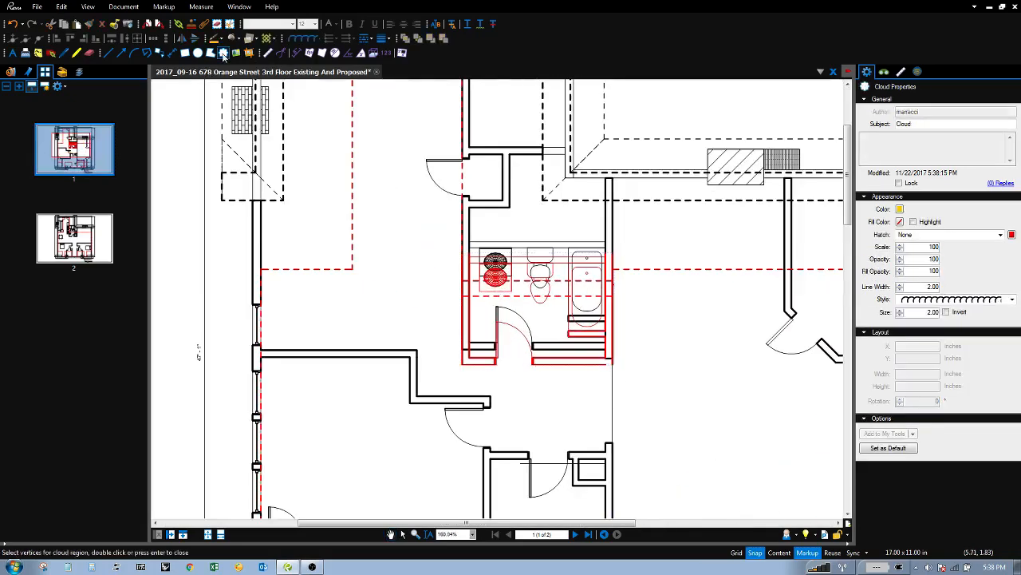
pyautogui.click(442, 227)
pyautogui.click(660, 227)
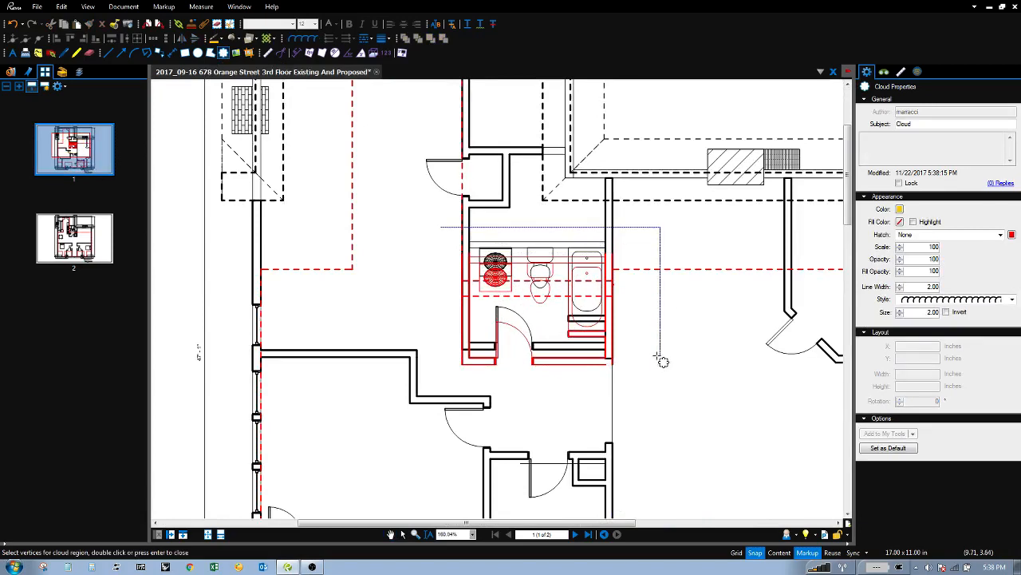
pyautogui.click(660, 375)
pyautogui.click(441, 376)
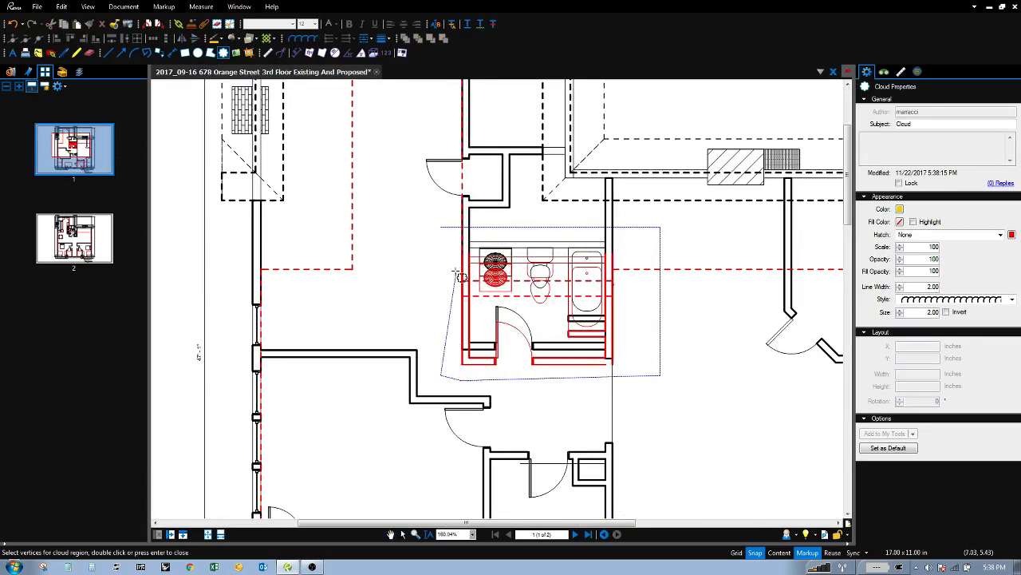
pyautogui.click(441, 229)
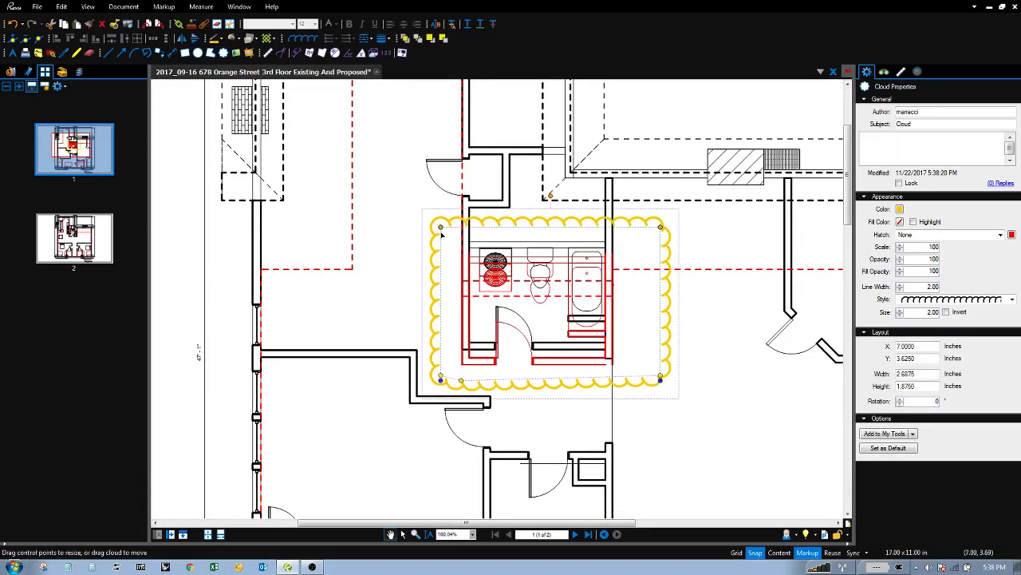
# Set the revision cloud's line colour to bright green and deselect it
pyautogui.click(900, 209)
pyautogui.click(938, 261)
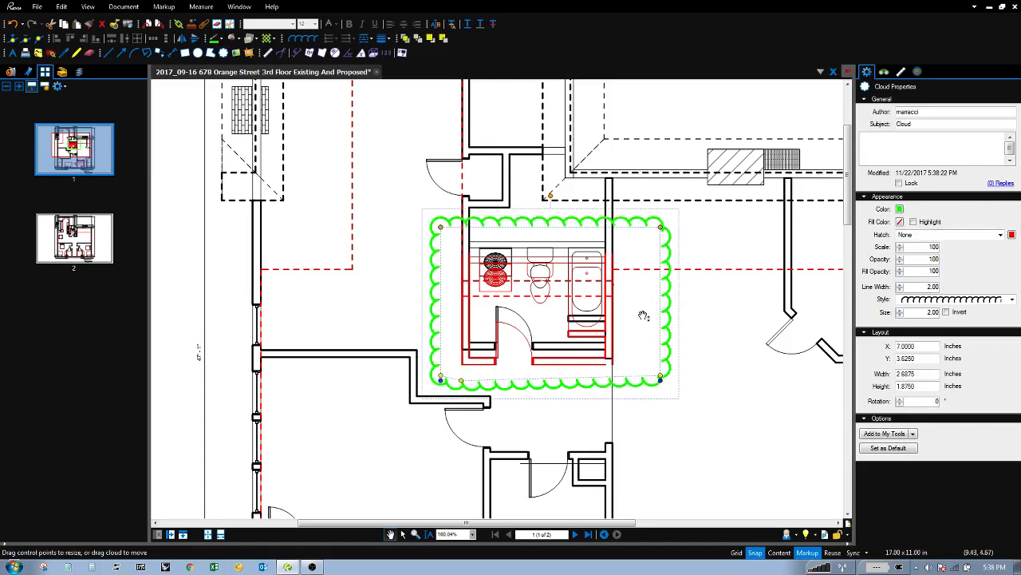
pyautogui.click(696, 319)
# Add a text box about 1.44 by 1.00 inches beside the cloud's lower corner in the large room, reading "move toilet room"
pyautogui.scroll(-3, 562, 319)
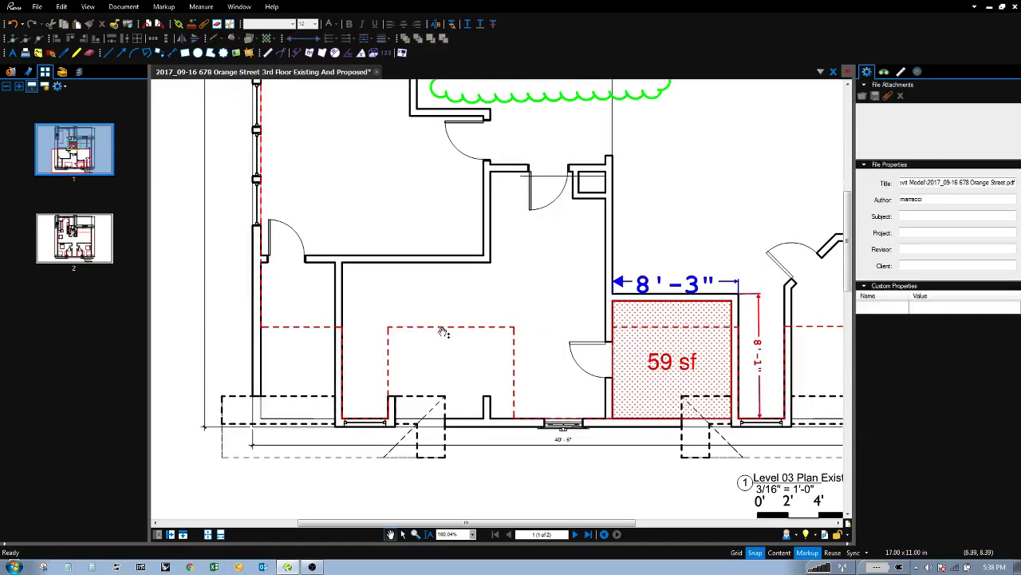
pyautogui.scroll(-5, 446, 411)
pyautogui.scroll(3, 495, 245)
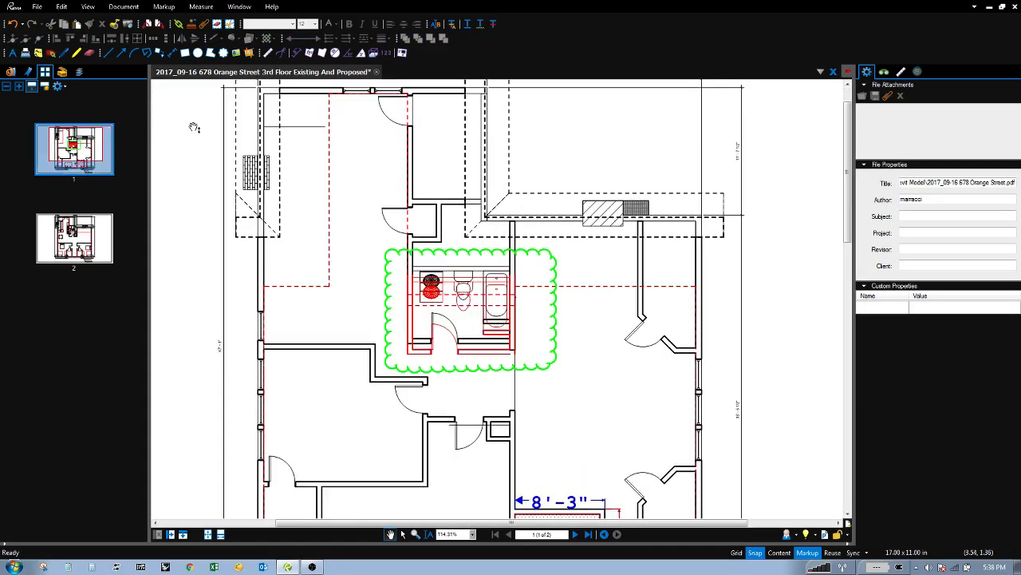
pyautogui.click(13, 52)
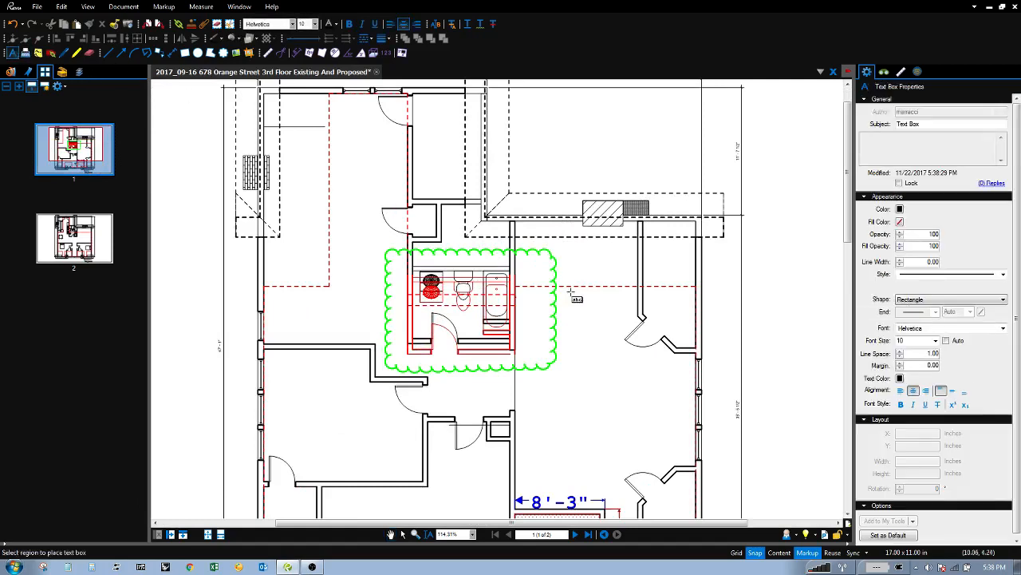
pyautogui.moveTo(573, 384); pyautogui.dragTo(659, 445)
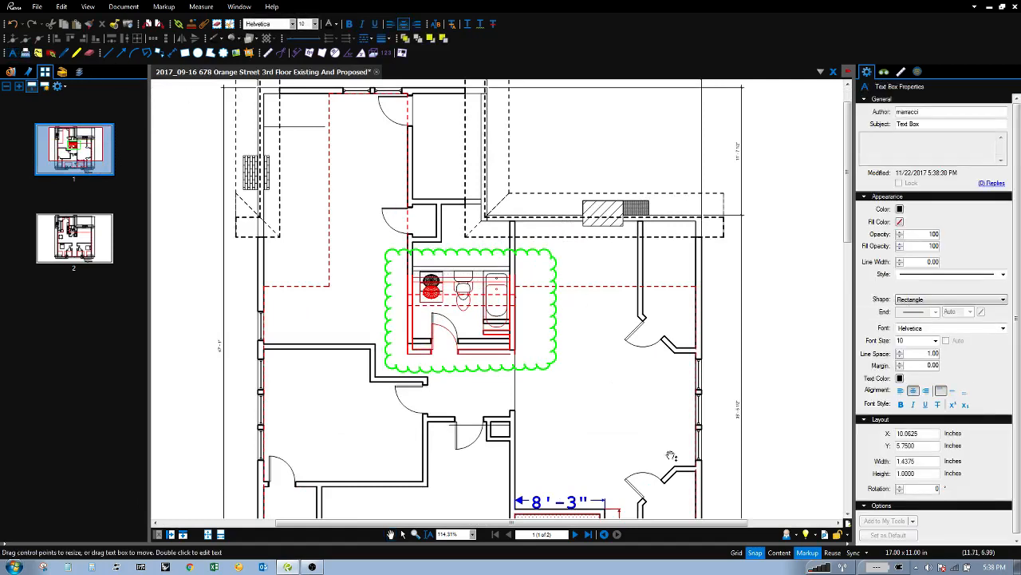
pyautogui.write('move toilet room')
# Give the "move toilet room" text box a bright green border with line width 5
pyautogui.click(788, 356)
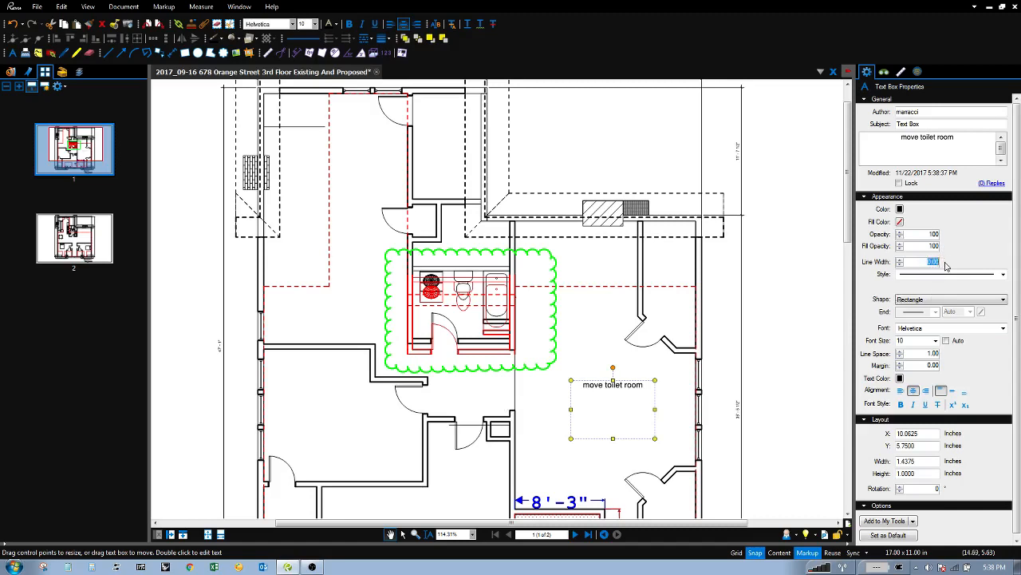
pyautogui.write('5')
pyautogui.press('Return')
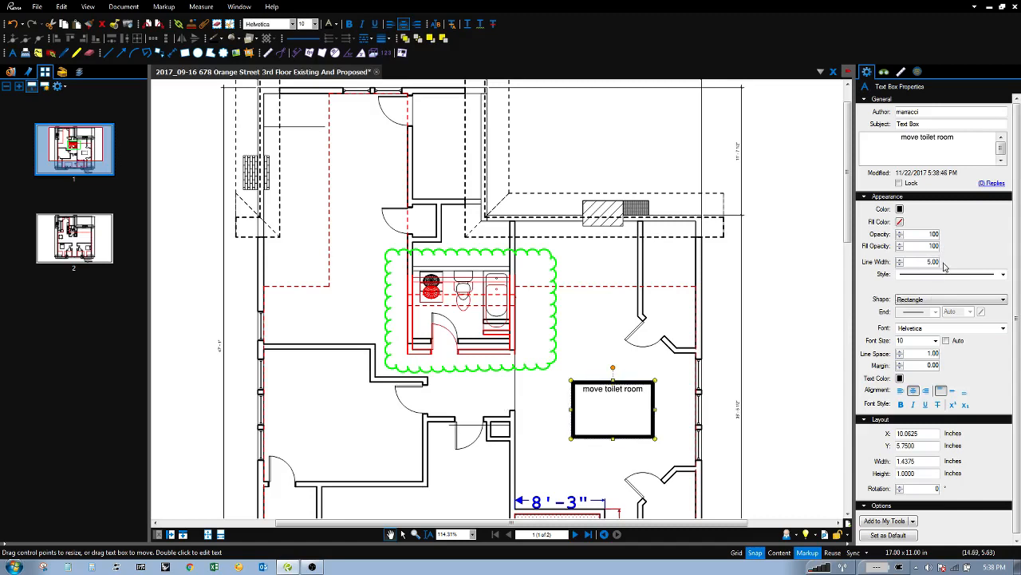
pyautogui.click(900, 209)
pyautogui.click(940, 260)
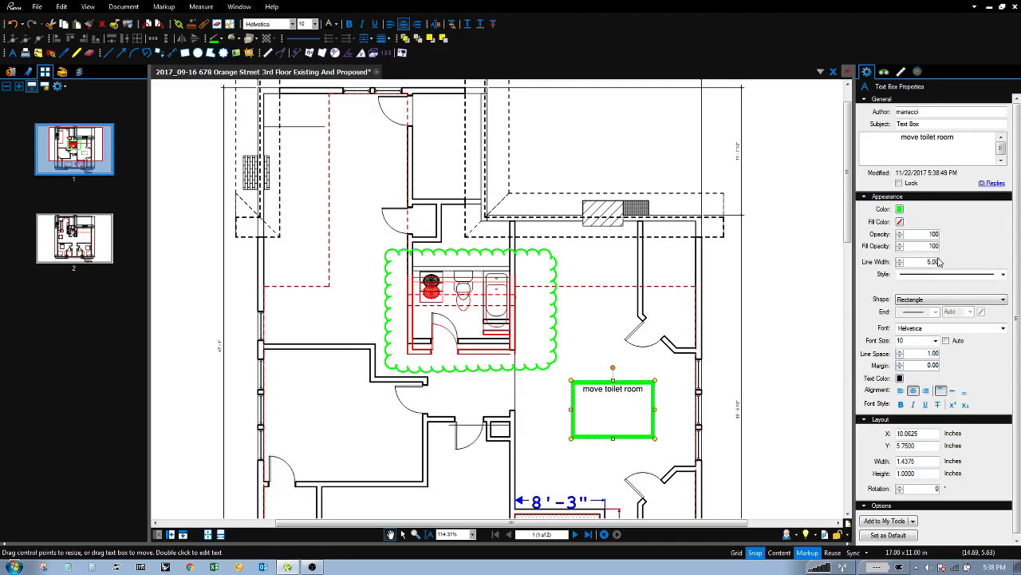
# Change the text colour of the "move toilet room" note to dark green
pyautogui.doubleClick(622, 392)
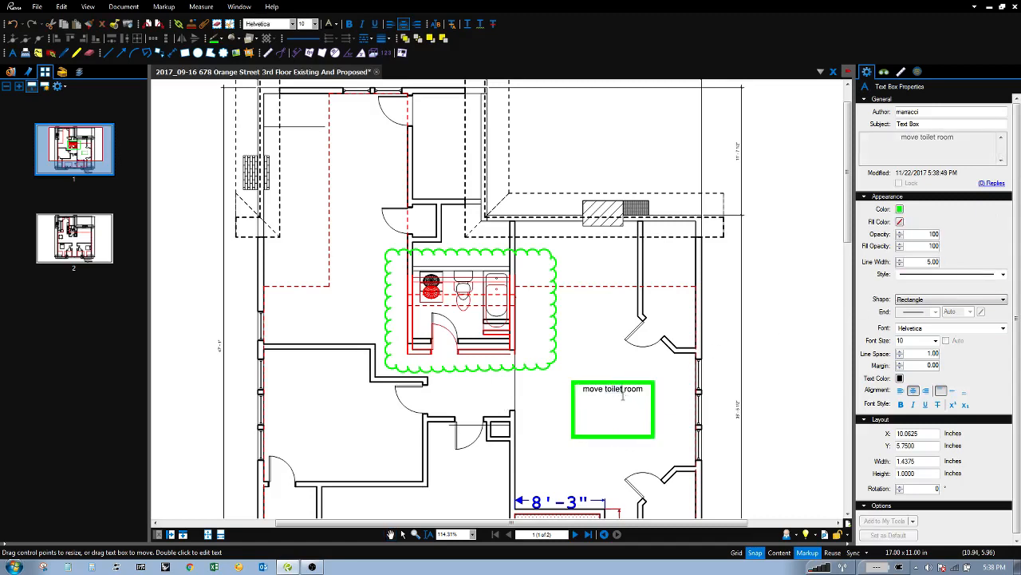
pyautogui.doubleClick(620, 391)
pyautogui.moveTo(645, 391); pyautogui.dragTo(582, 391)
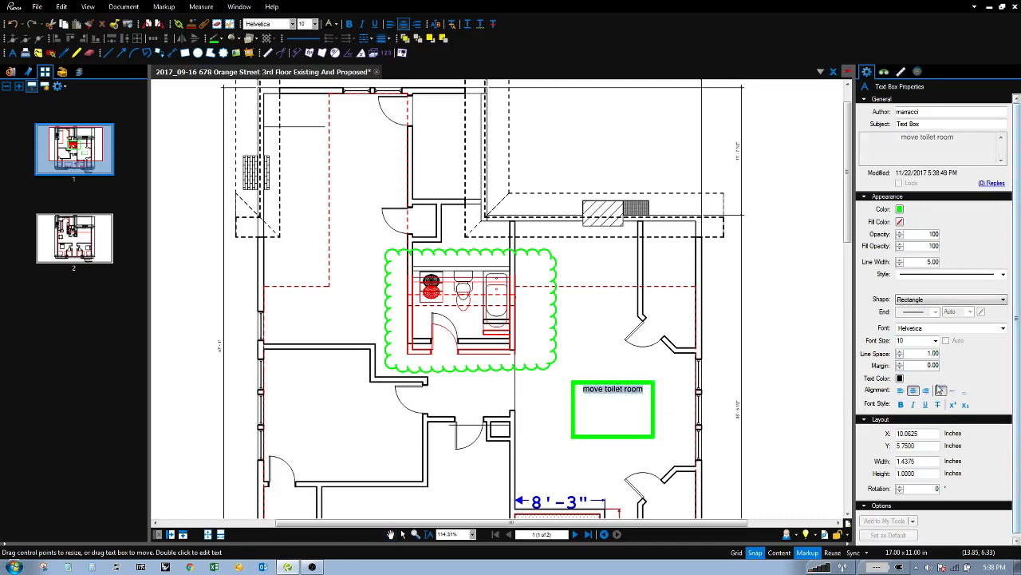
pyautogui.click(902, 378)
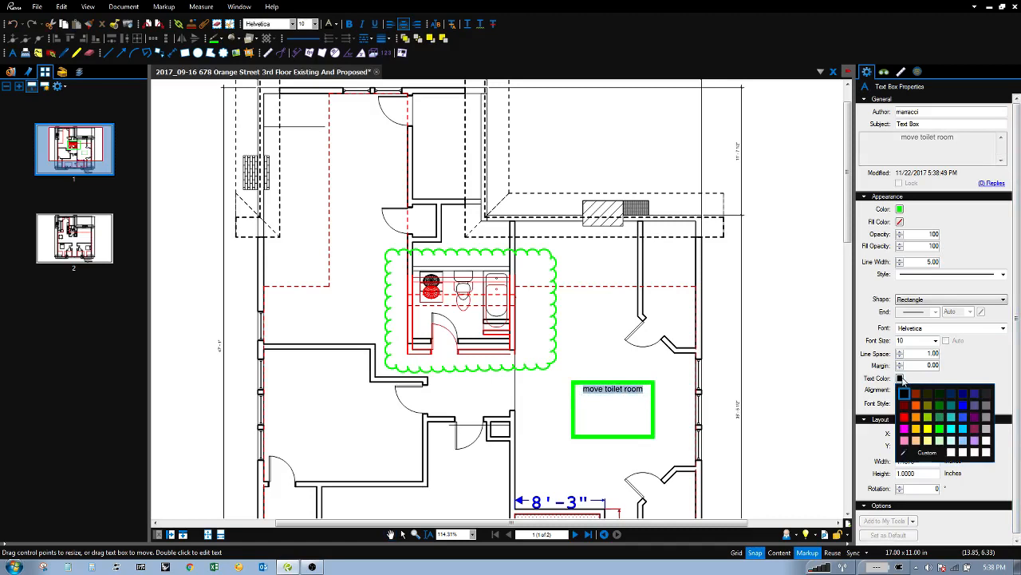
pyautogui.click(940, 406)
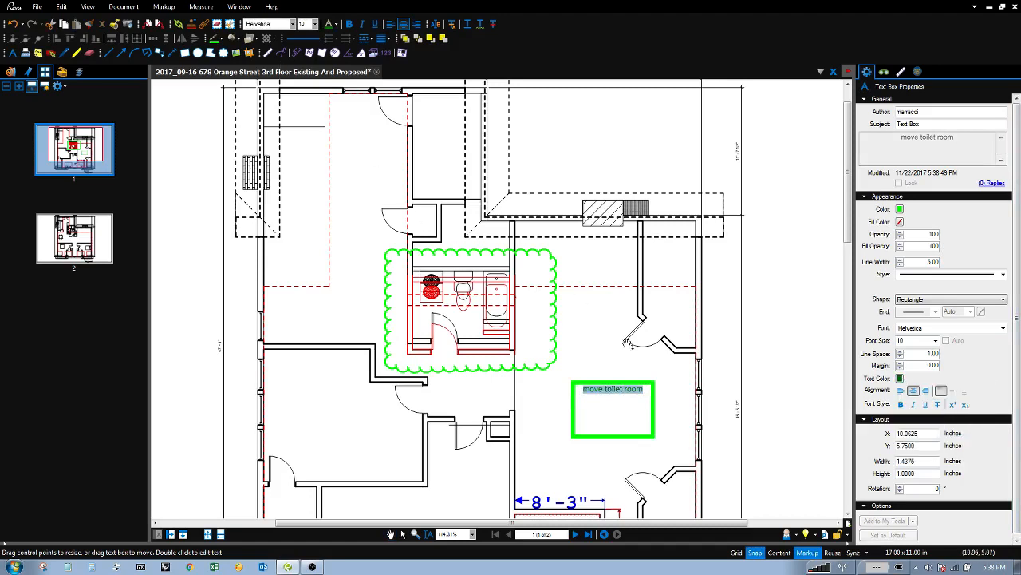
# Draw an arrow about 0.51 inches long from the text box's corner to the cloud and colour it bright green
pyautogui.click(121, 53)
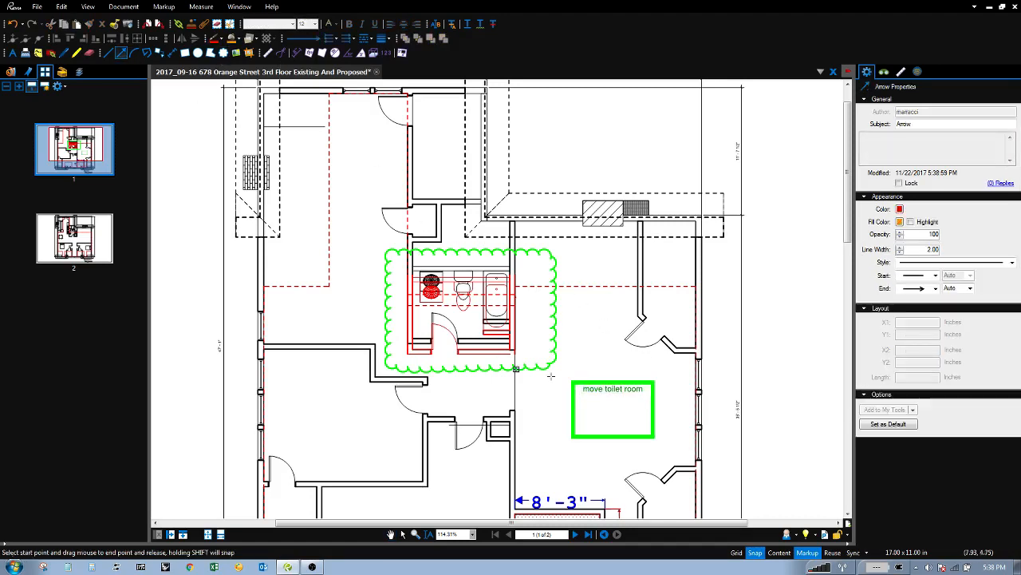
pyautogui.moveTo(558, 366)
pyautogui.mouseDown()
pyautogui.moveTo(572, 382)
pyautogui.moveTo(522, 369)
pyautogui.moveTo(572, 382)
pyautogui.moveTo(550, 366)
pyautogui.mouseUp()
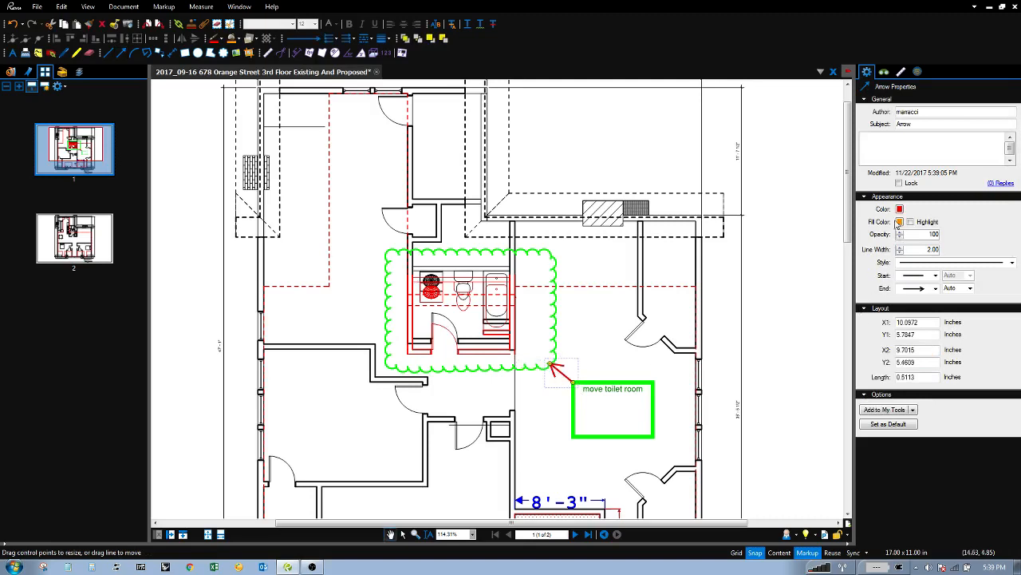
pyautogui.click(899, 208)
pyautogui.click(943, 261)
pyautogui.click(622, 362)
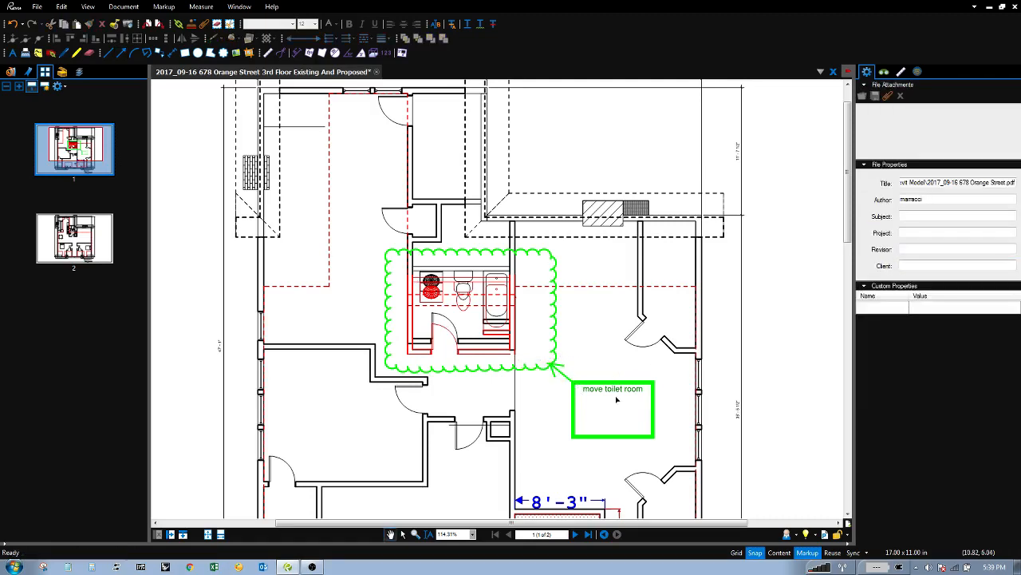
# Flatten all markups on all pages with markup recovery allowed
pyautogui.click(616, 411)
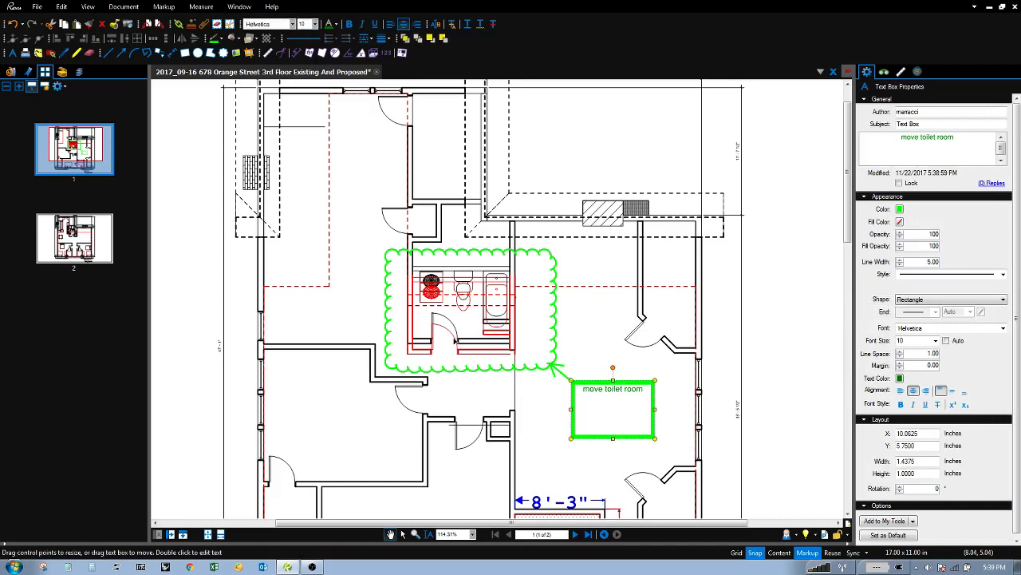
pyautogui.click(351, 188)
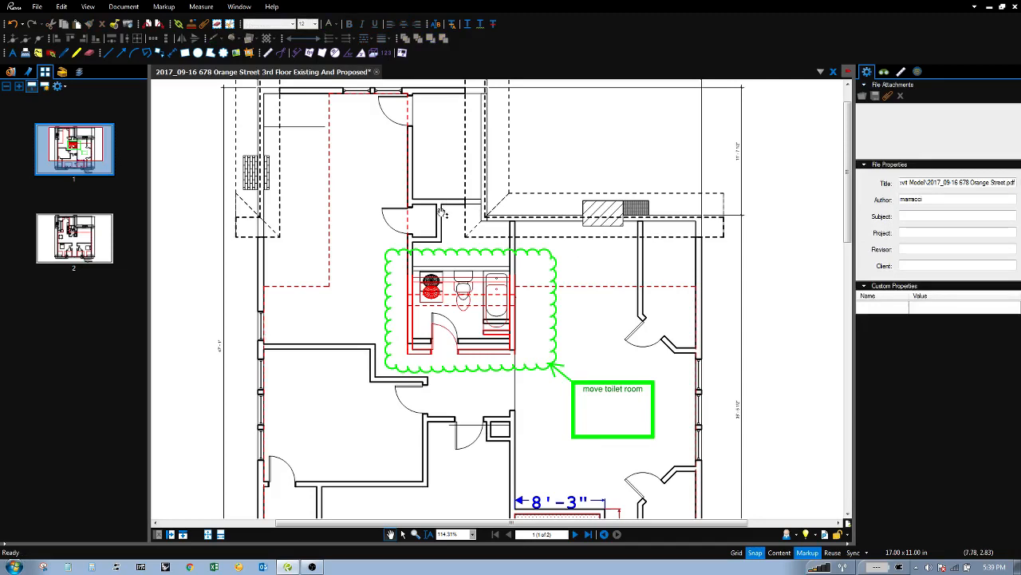
pyautogui.click(116, 26)
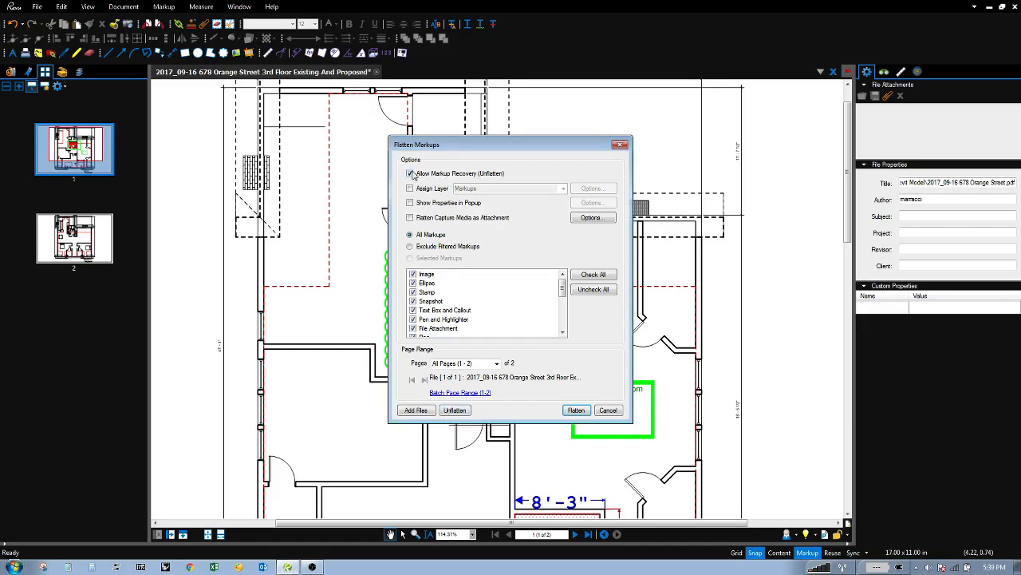
pyautogui.click(576, 410)
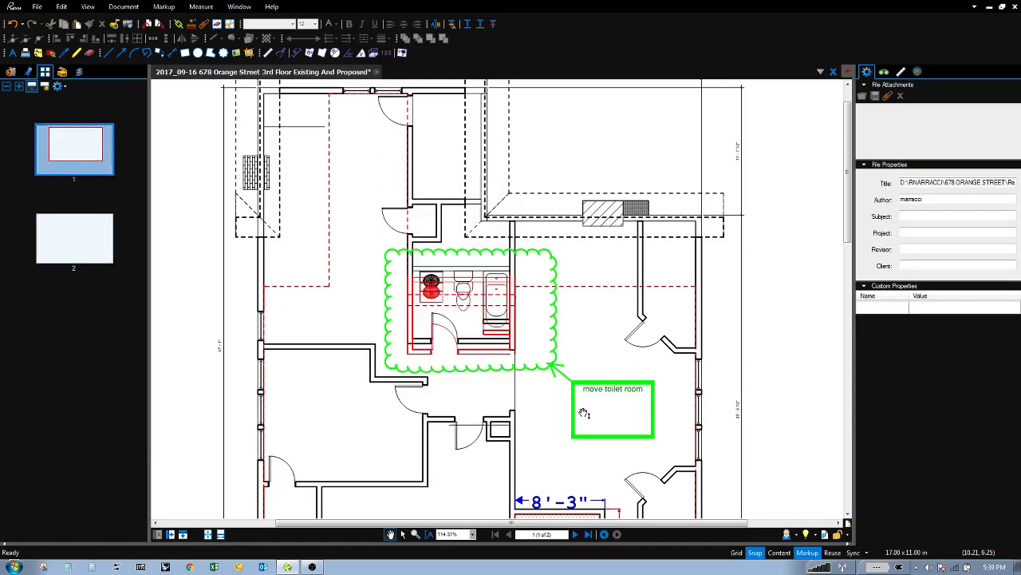
# Look at the Unflatten option in the Flatten Markups dialog, cancel the dialog, and view the flattened plan
pyautogui.moveTo(571, 367); pyautogui.dragTo(581, 388)
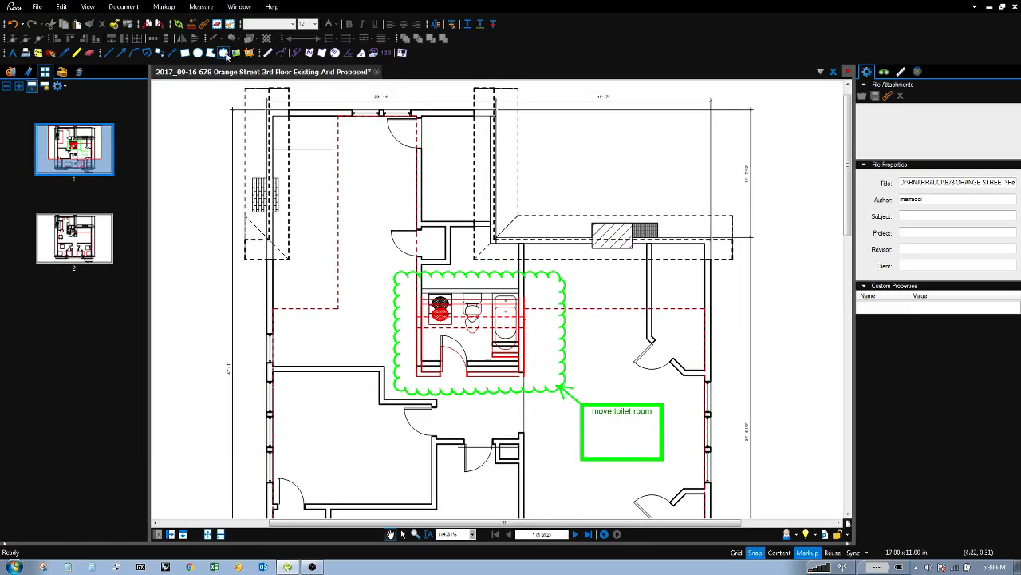
pyautogui.click(127, 25)
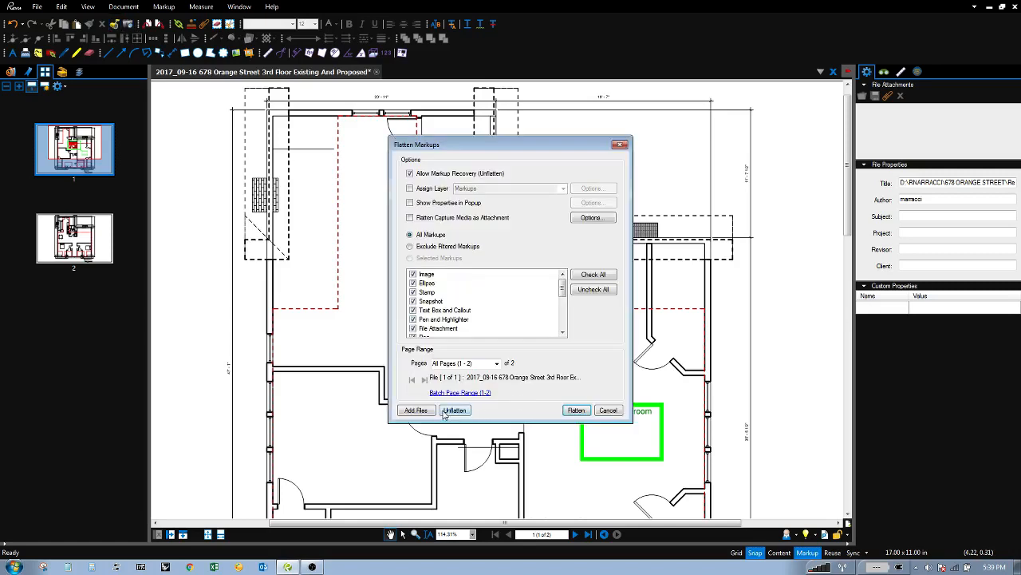
pyautogui.click(607, 410)
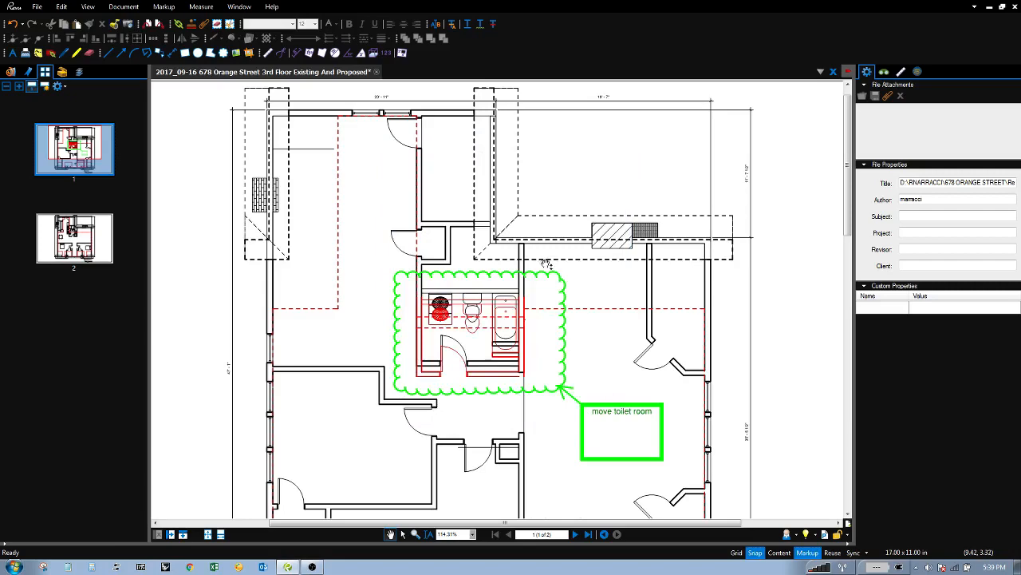
pyautogui.scroll(-3, 527, 268)
pyautogui.scroll(3, 568, 488)
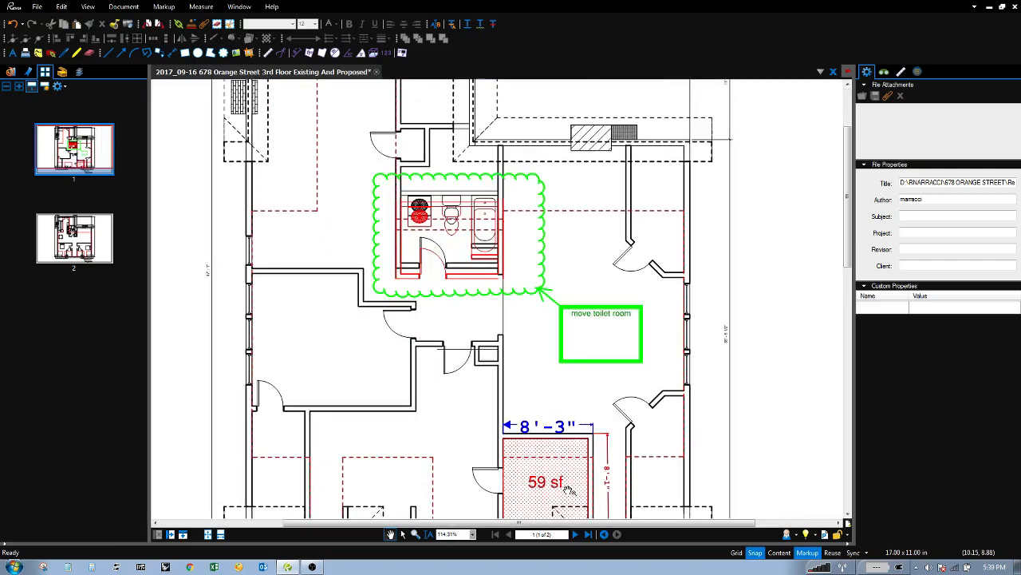